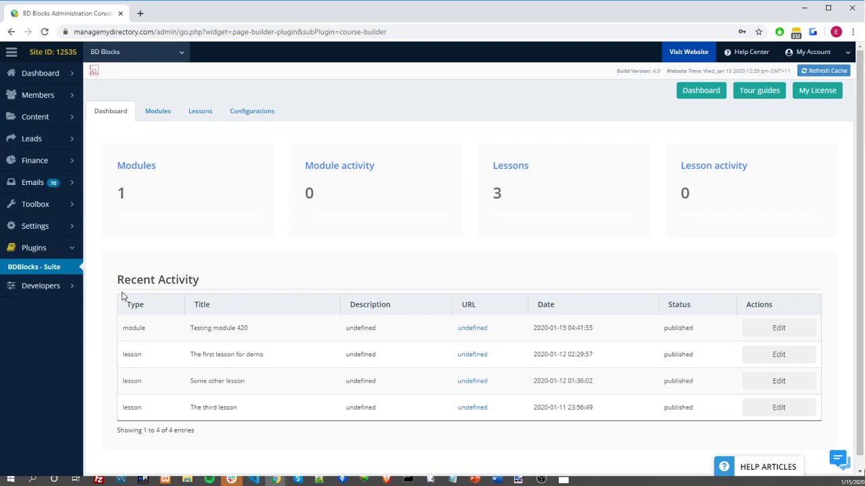
Step: Review the course builder's recent activity, followed by its lists of modules and lessons
drag(114, 282, 244, 283)
click(243, 284)
click(150, 118)
click(200, 112)
Step: Open the course builder's configurations and save the settings as they are
click(237, 111)
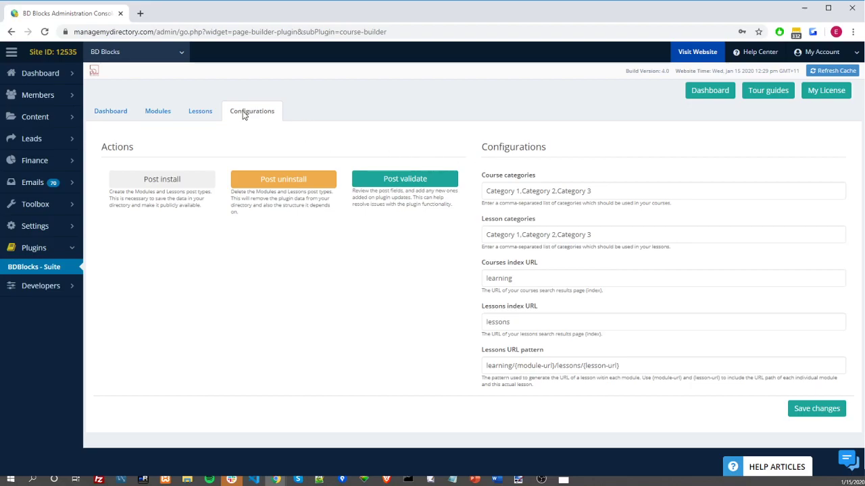
click(840, 414)
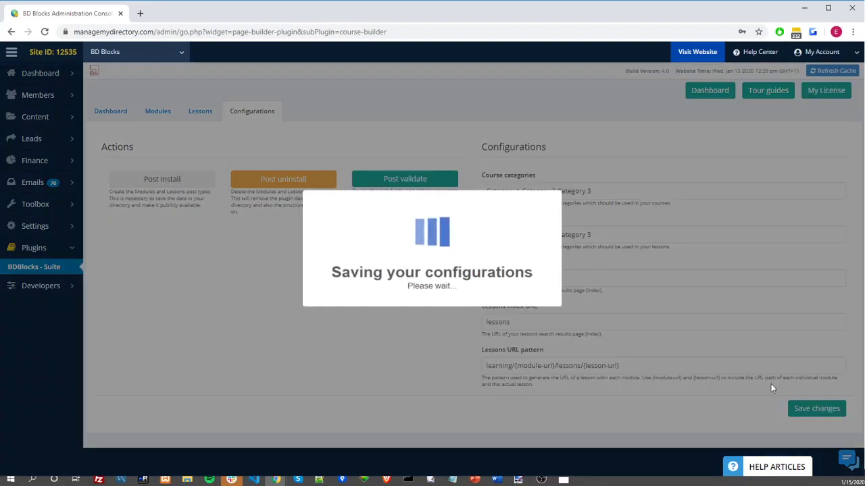
click(430, 294)
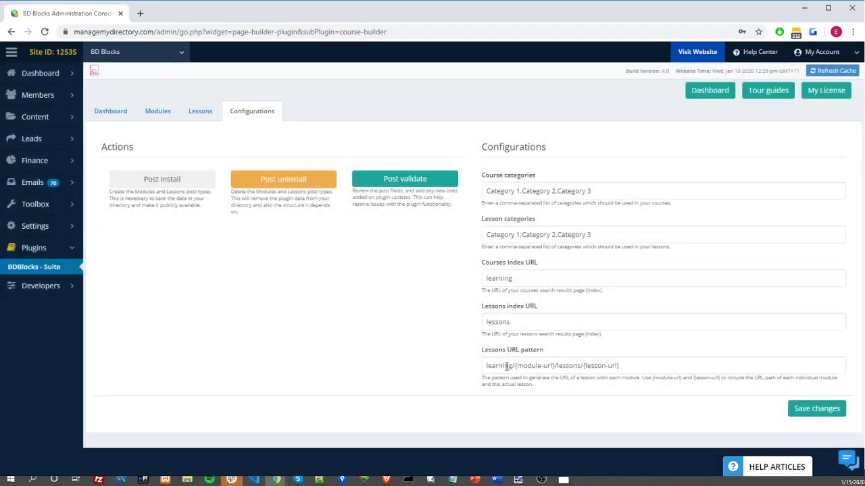
Step: Review the lessons URL pattern, the course and lesson categories, and the courses and lessons index URLs in the configurations
click(669, 361)
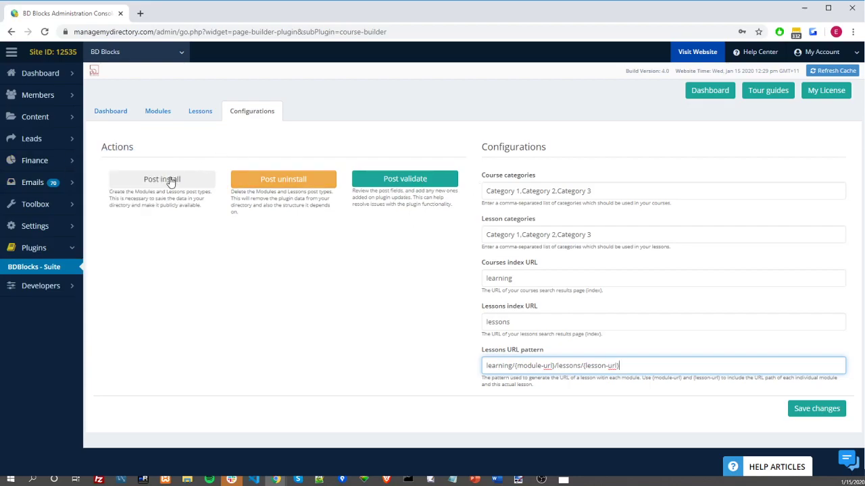
click(588, 191)
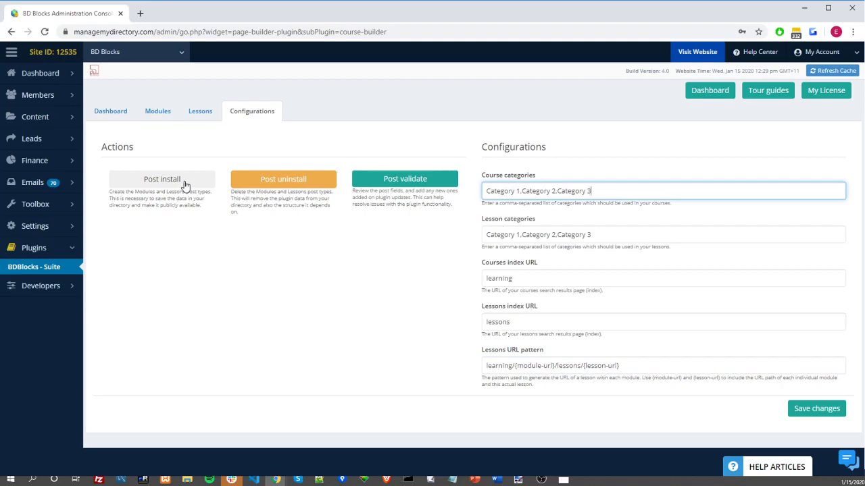
click(710, 228)
click(645, 270)
click(543, 324)
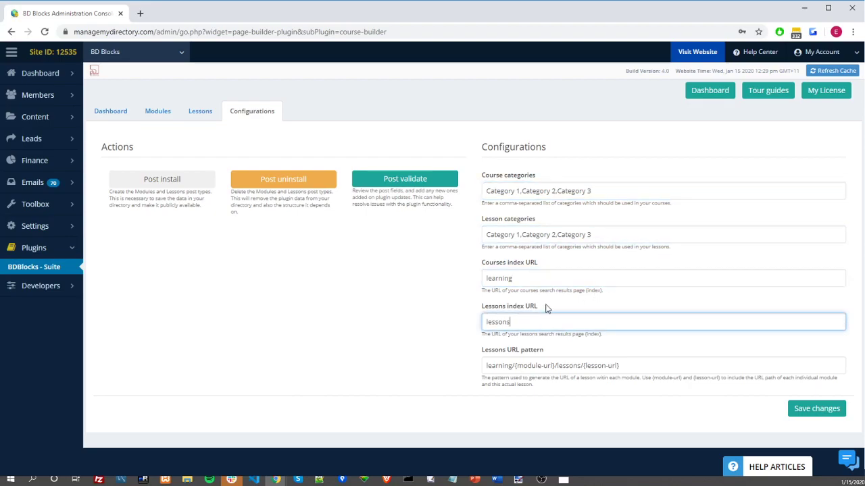
click(556, 284)
click(536, 315)
click(551, 281)
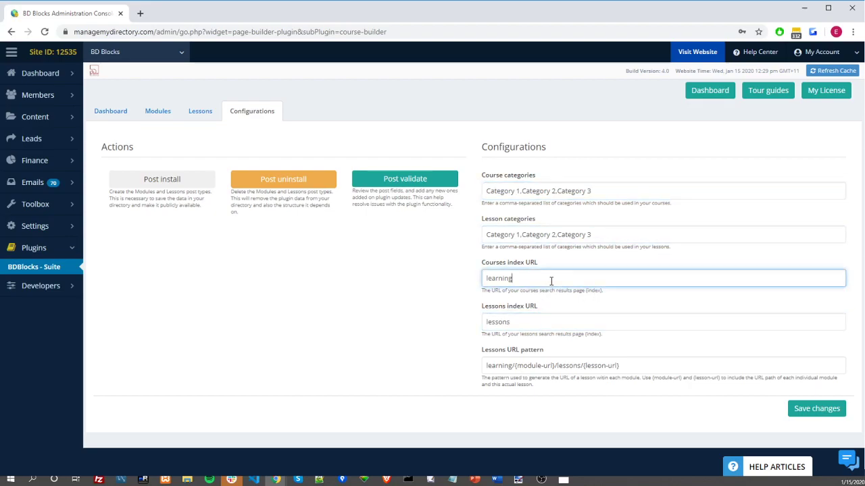
Step: Run the post install to add the course dependencies, confirming the installation and dismissing the result
click(153, 183)
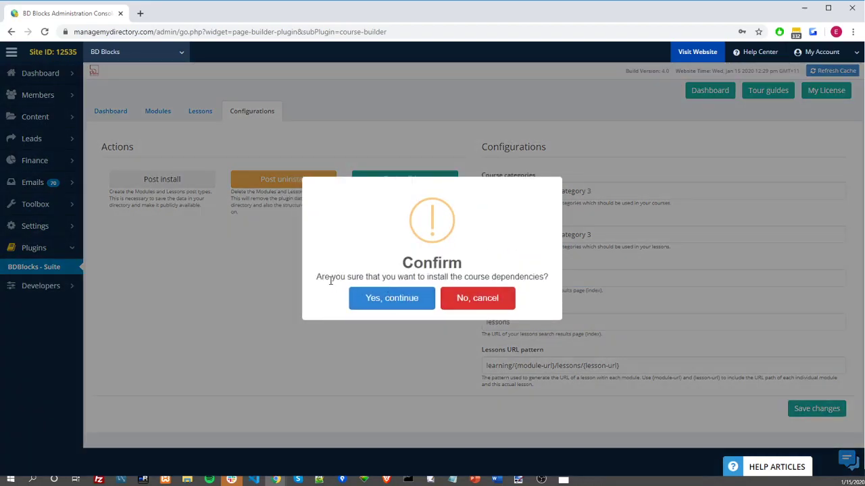
drag(315, 281, 543, 276)
click(543, 276)
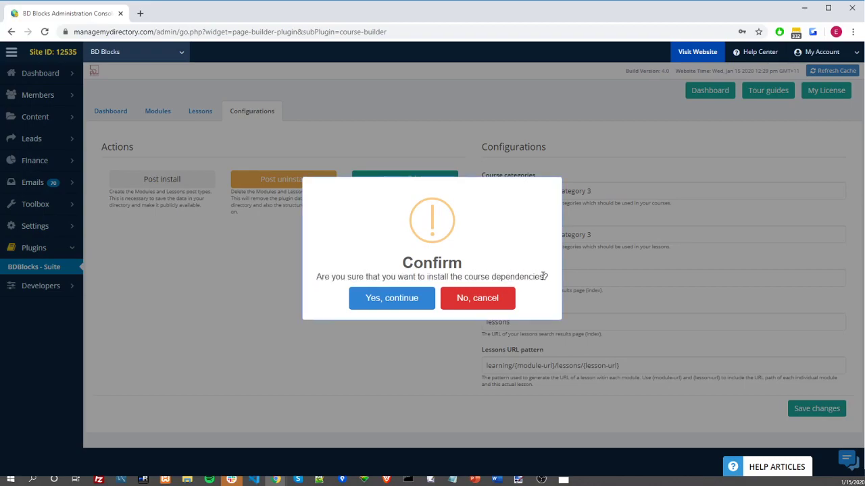
click(394, 304)
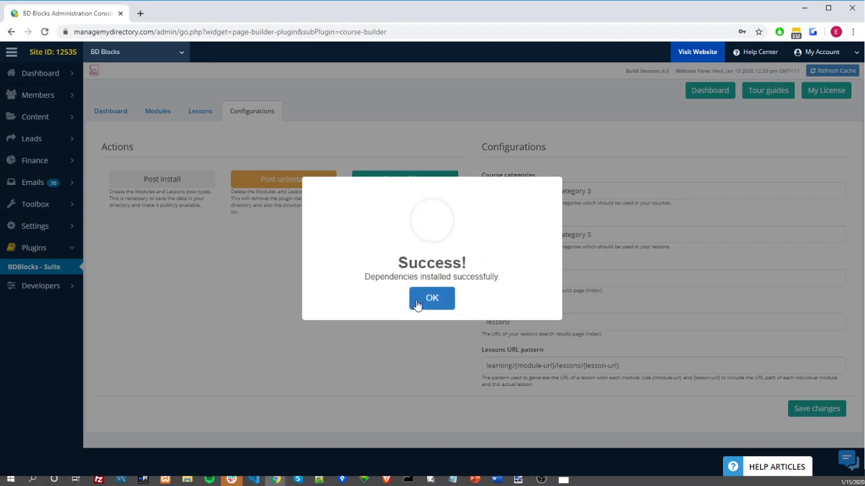
click(432, 298)
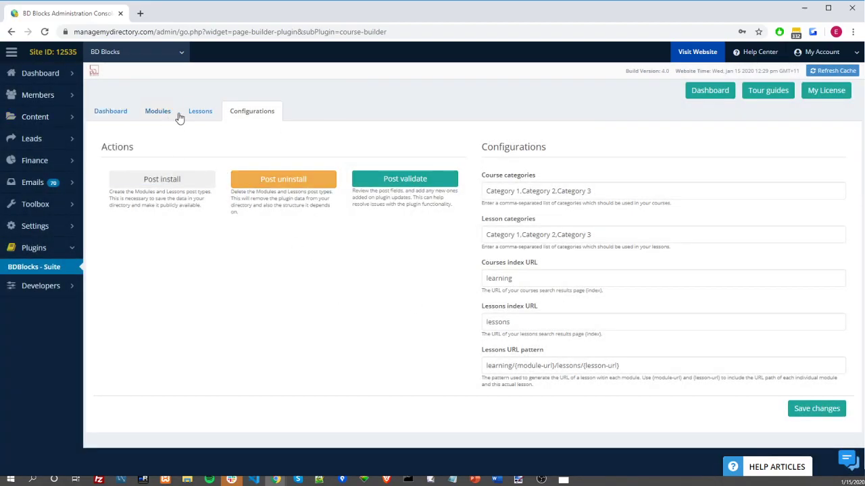
Step: Open the post settings in a separate tab and examine the eLearning Course and eLearning Lesson post types and their assigned forms
mouse_move(60, 137)
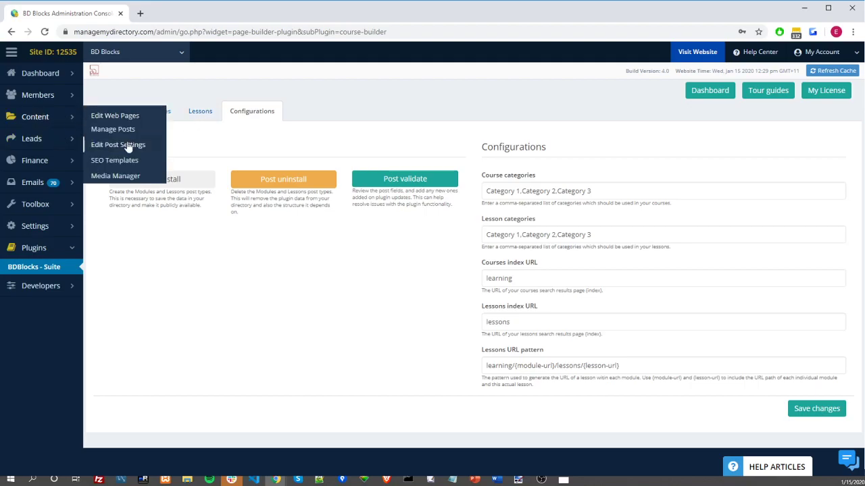
middle_click(126, 143)
click(169, 13)
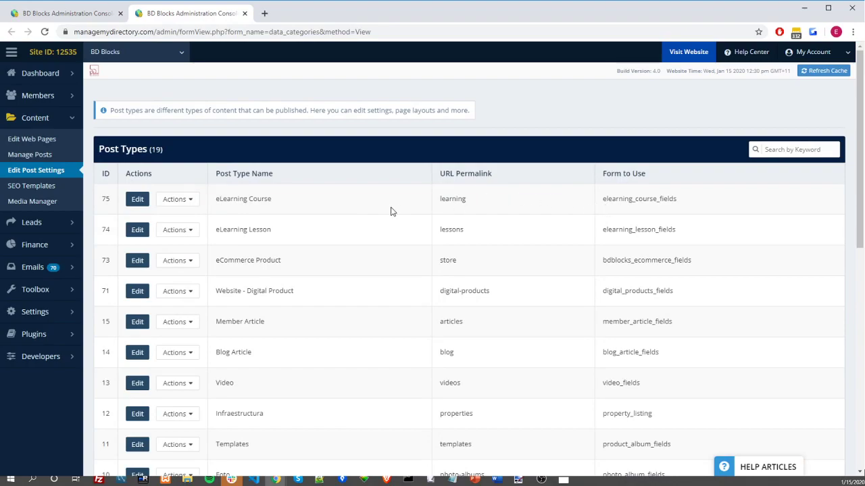
drag(217, 199, 290, 209)
drag(215, 230, 342, 231)
click(342, 231)
click(178, 233)
click(152, 226)
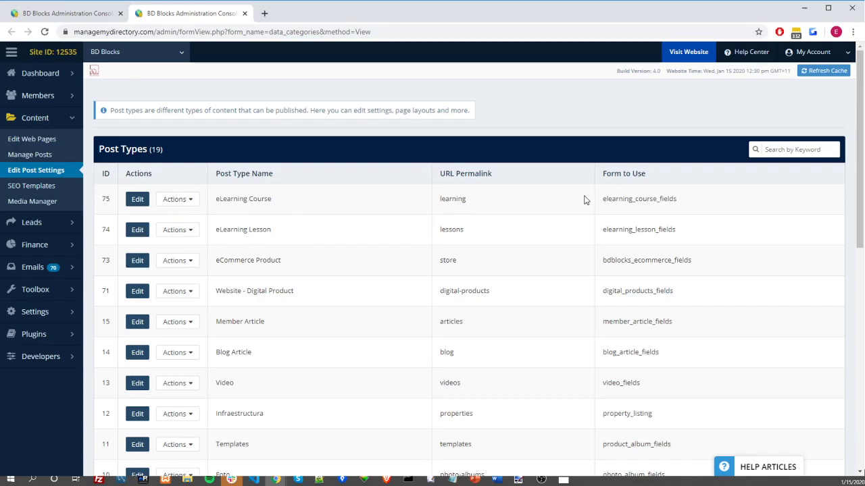
drag(585, 199, 802, 216)
click(653, 222)
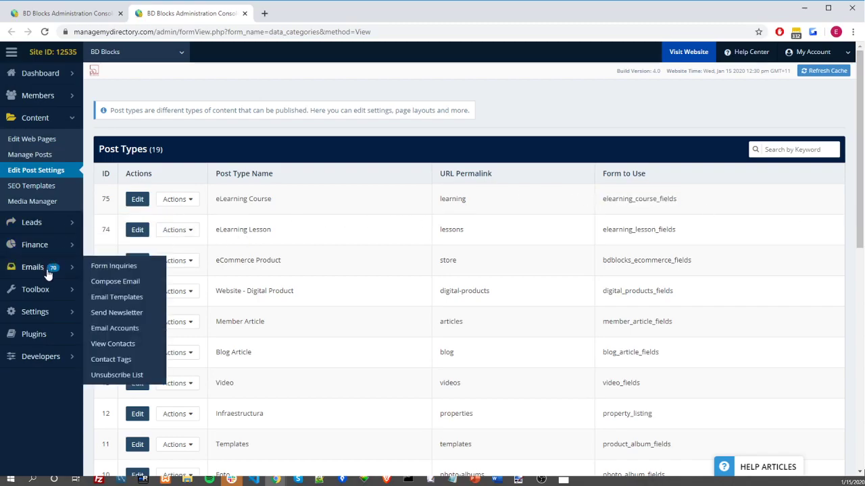
Step: Open the "Feature - eLearning Course" form in the form manager, examine its fields, and close that tab to return to the configurations
mouse_move(54, 291)
click(119, 335)
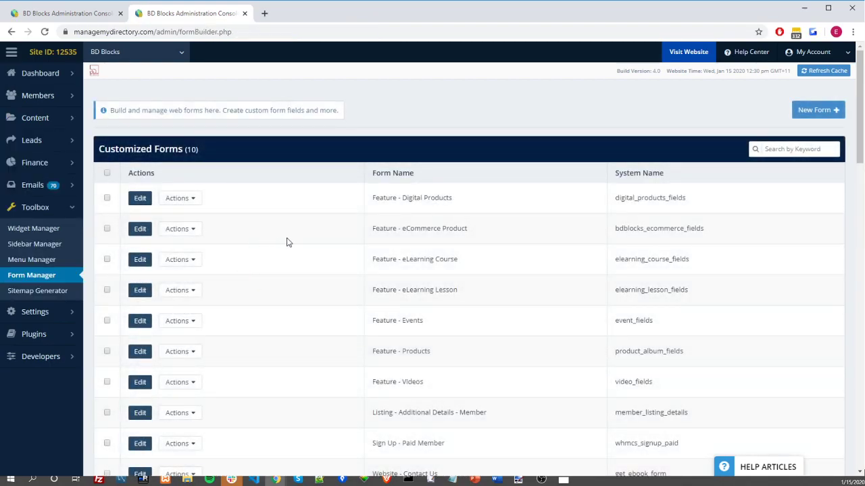
click(141, 260)
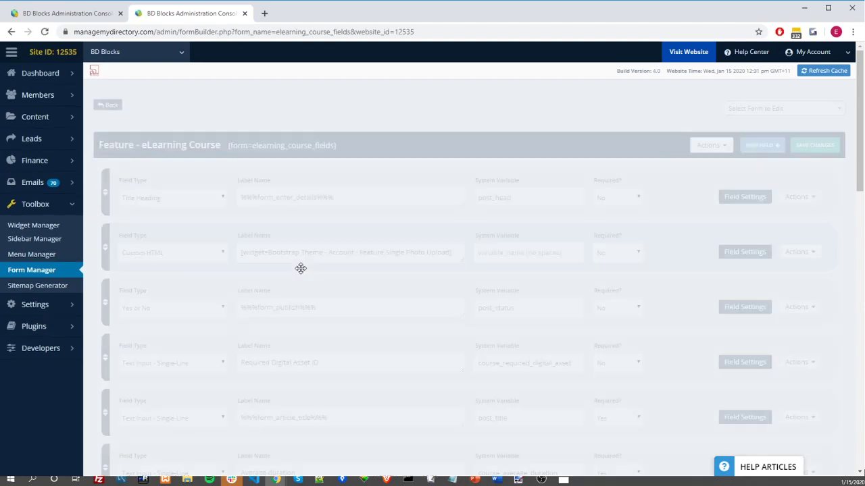
scroll(332, 195, down, 3)
scroll(332, 195, up, 3)
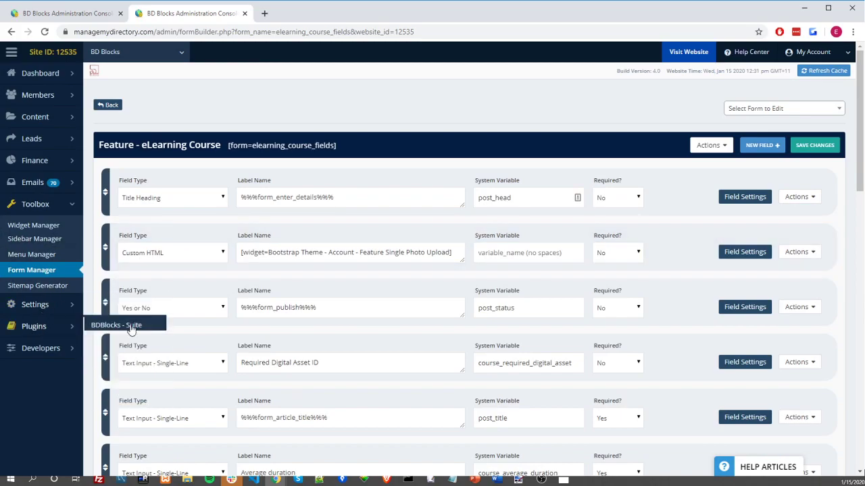
key(F5)
click(244, 13)
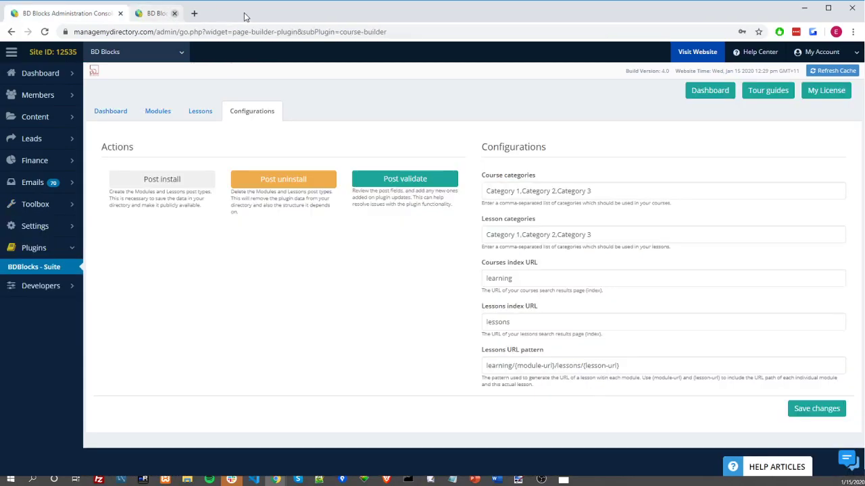
Step: Start a new learning module and set its URL to "some-url-for-testing"
click(149, 111)
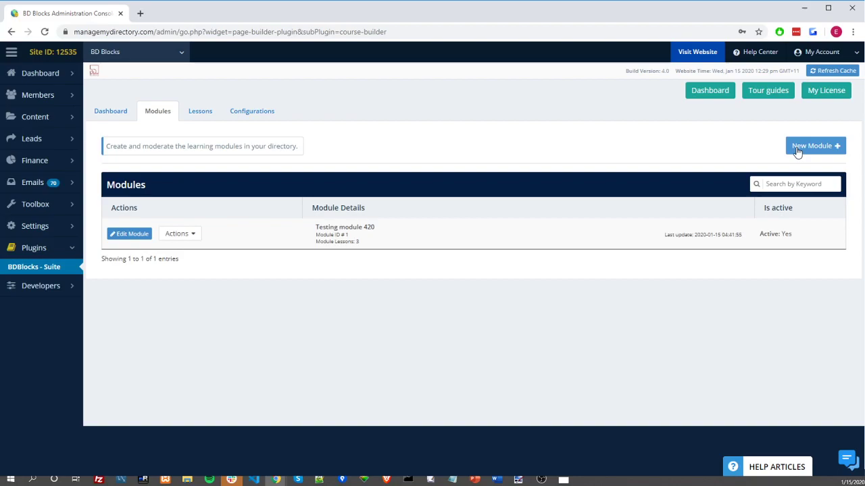
click(797, 151)
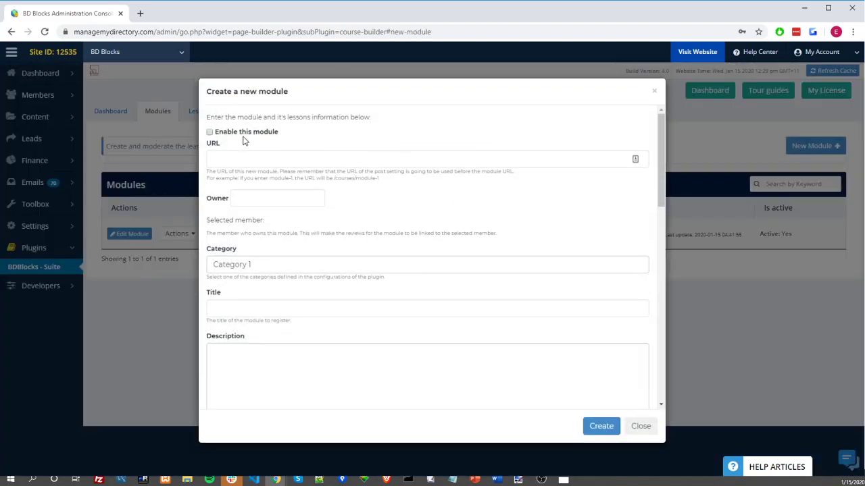
click(225, 159)
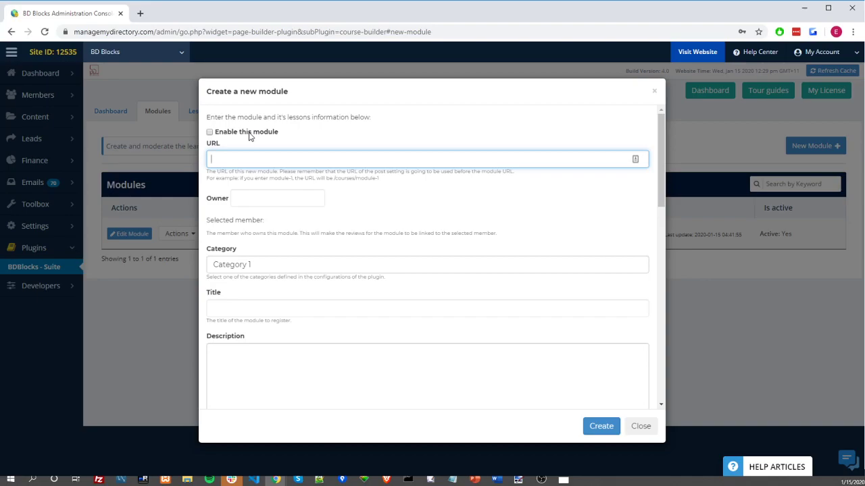
text(some-url-for-amodule)
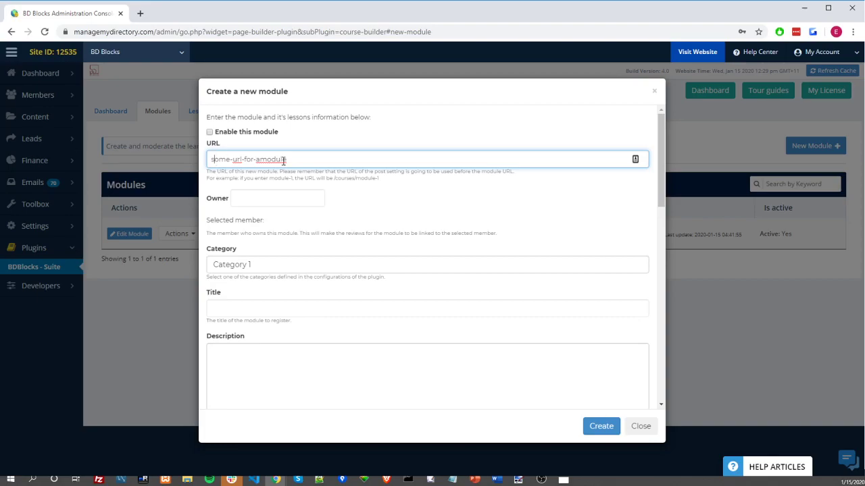
click(260, 162)
double_click(260, 161)
text(testing)
click(236, 198)
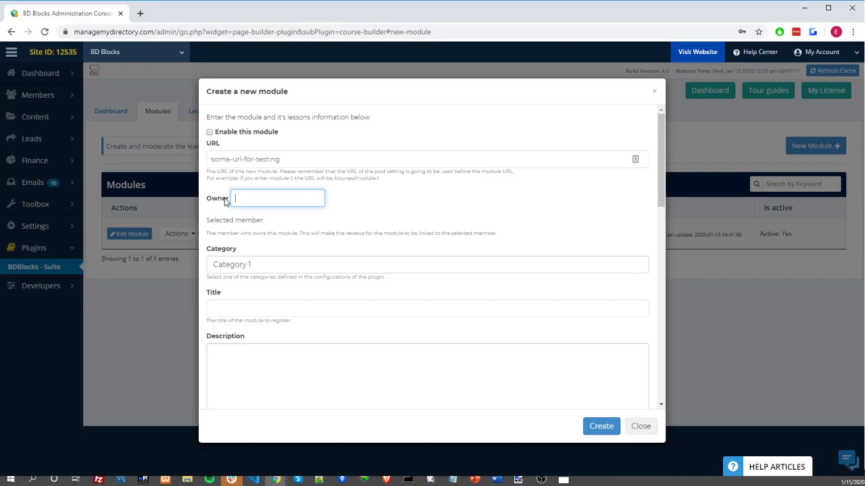
text(admin)
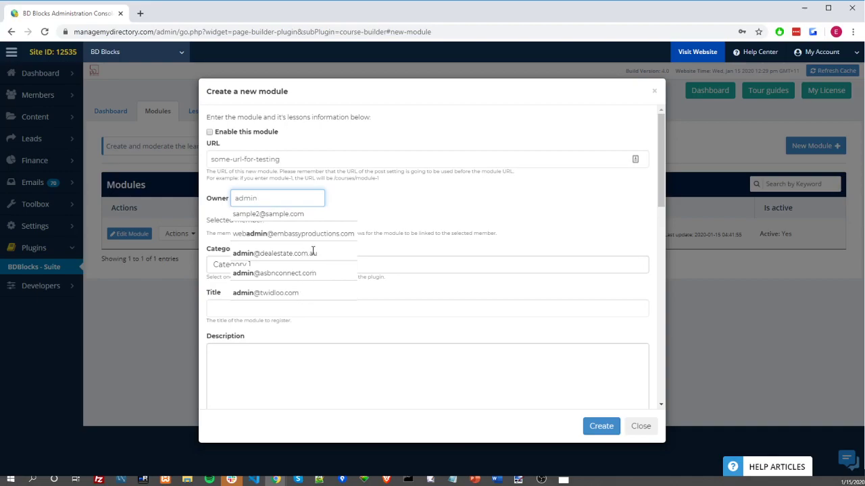
scroll(313, 254, down, 1)
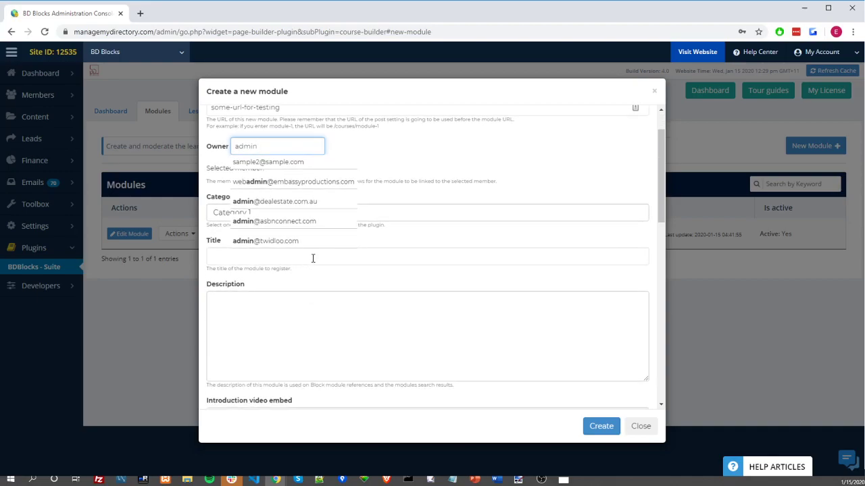
scroll(315, 257, up, 1)
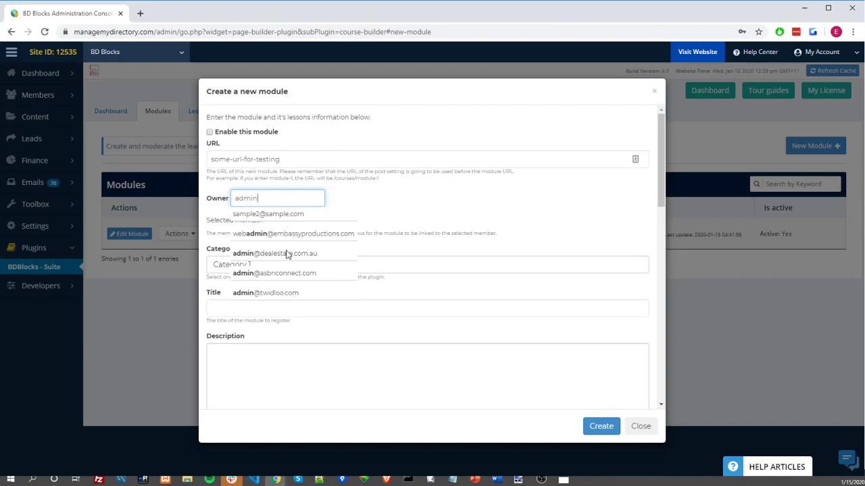
Step: Search for the module's owner with "brilliant", select the suggested member, and set the category to Category 2
double_click(293, 200)
text(brilliant)
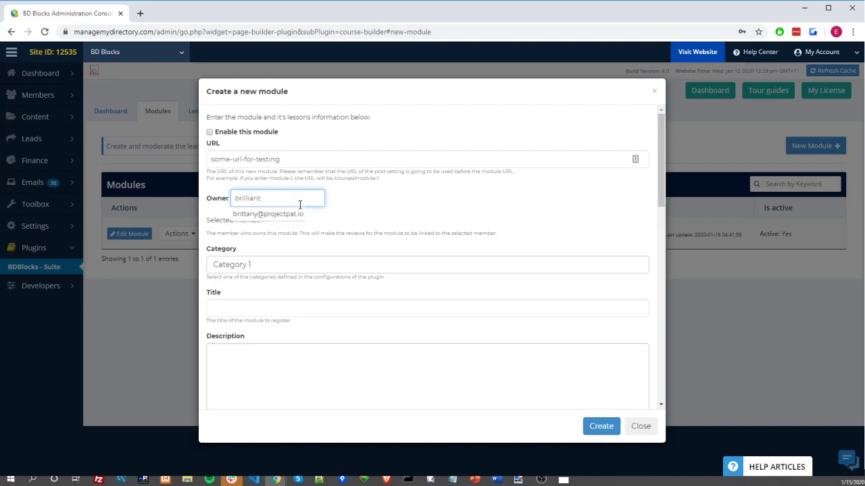
click(287, 215)
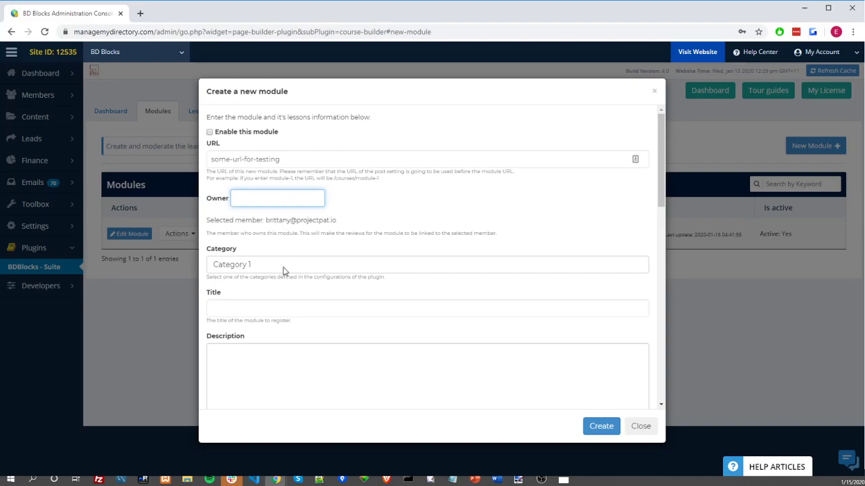
click(289, 269)
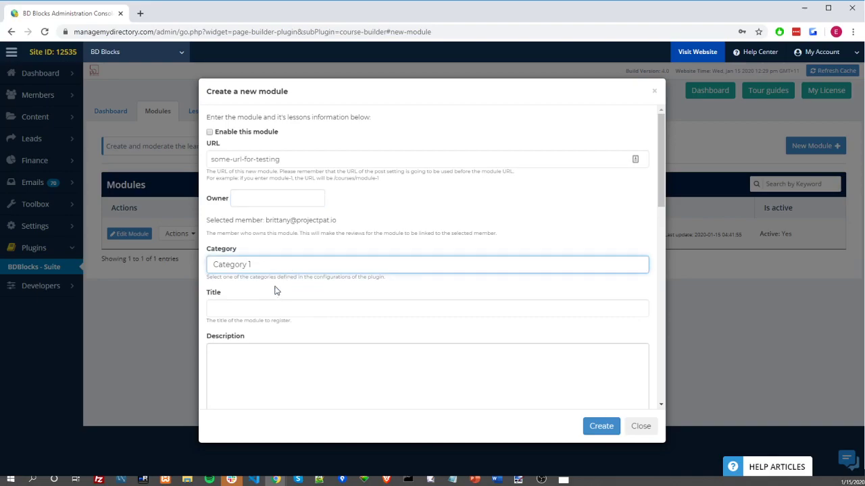
click(275, 294)
Step: Title the module "Some module for learning purposes" and enter "A description" as its description
click(266, 309)
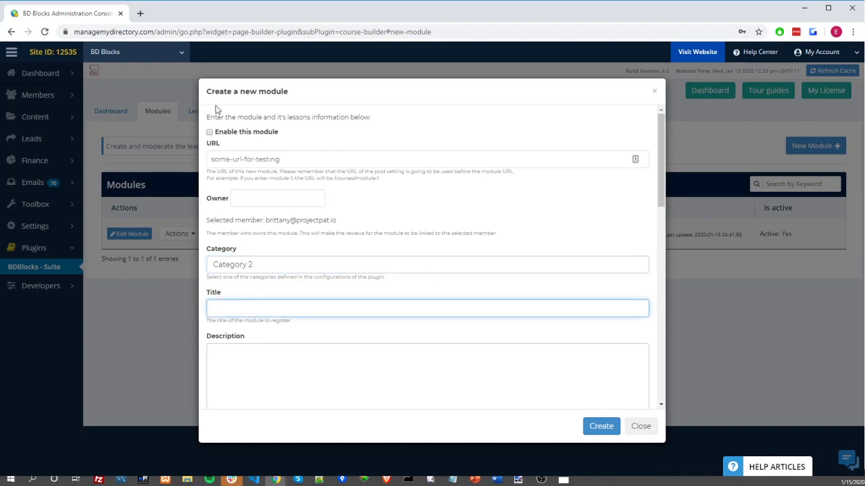
scroll(323, 245, down, 3)
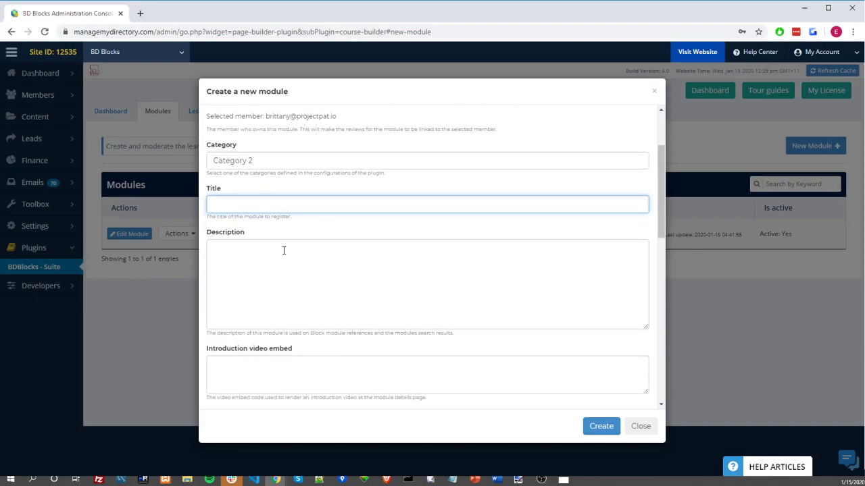
text(Some module for learning purposes)
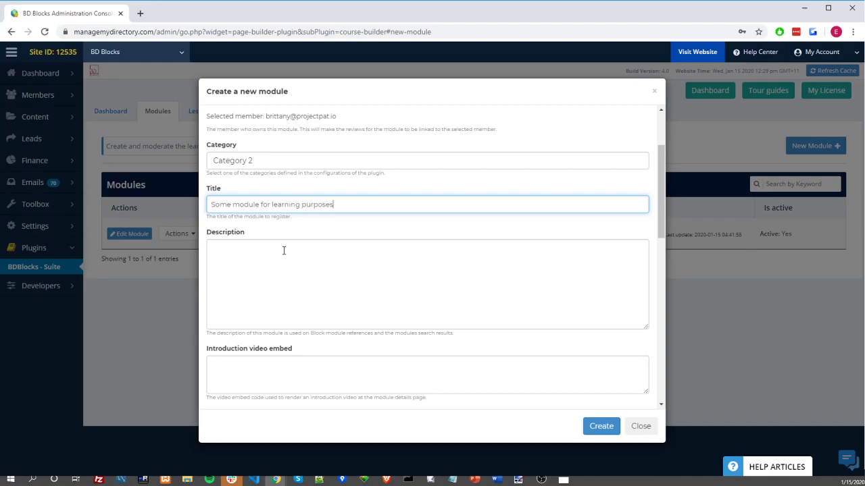
click(274, 251)
text(A description)
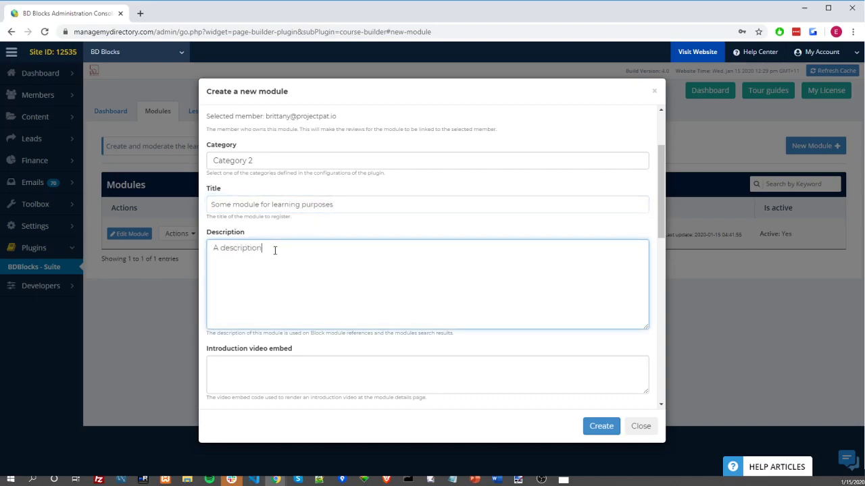
Step: Open YouTube in a new tab, pause the "Monstercat - Best of 2019 (Instinct Album Mix)" video, and bring up its embed code
scroll(267, 229, down, 2)
click(265, 263)
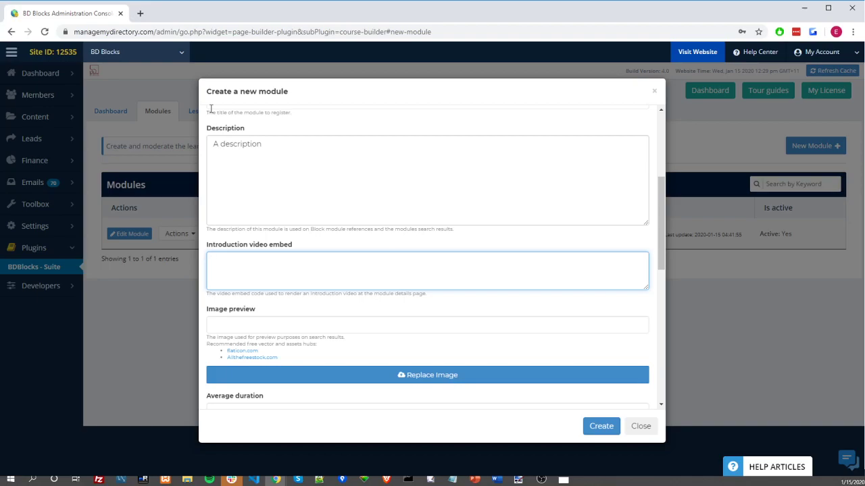
click(141, 14)
text(you)
key(Return)
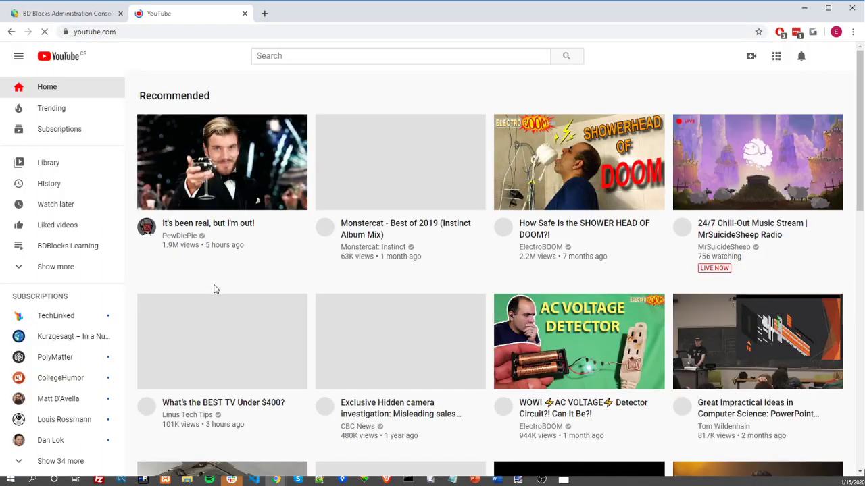
click(383, 232)
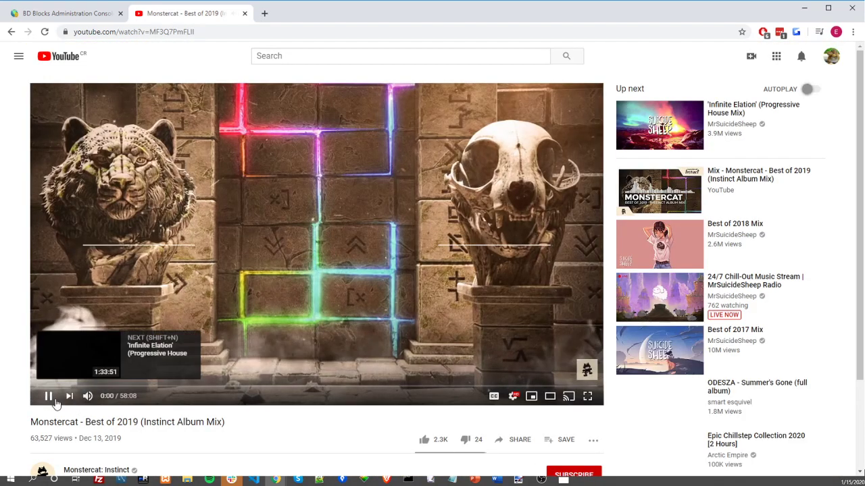
click(39, 401)
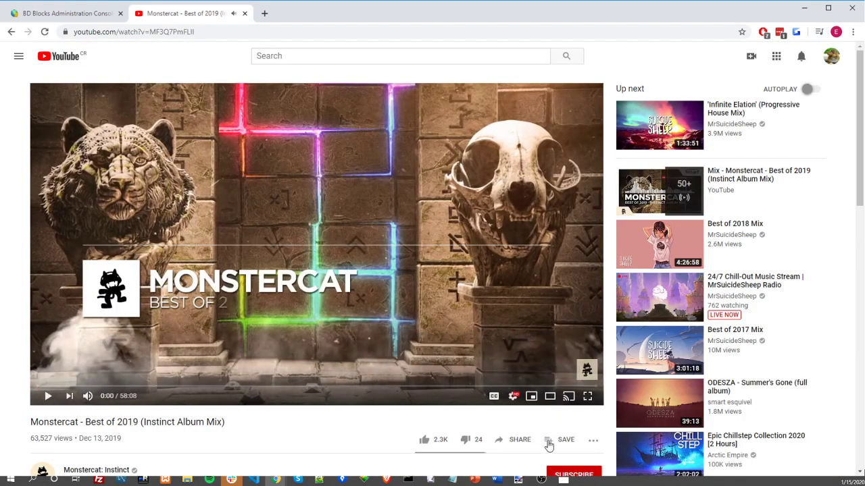
click(511, 445)
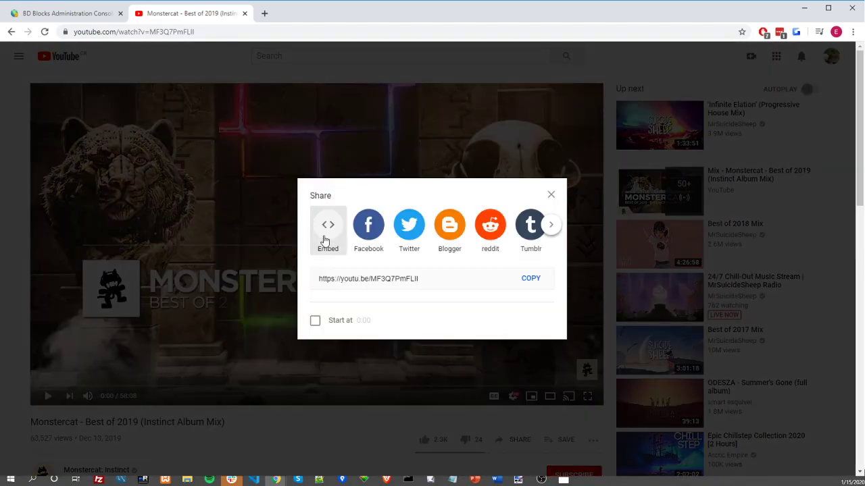
click(325, 240)
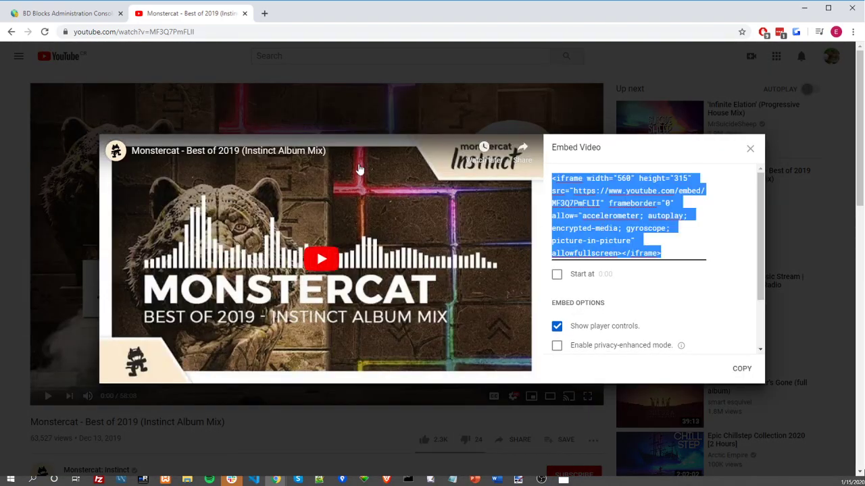
Step: Paste the Monstercat embed code as the module's introduction video, with its width set to 100% and height to 500
click(89, 19)
text(<iframe width="560" height="315" src="https://www.youtube.com/embed/MF3Q7PmFLII" frameborder="0" allow="accelerometer; autoplay; encrypted-media; gyroscope; picture-in-picture" allowfullscreen></iframe>)
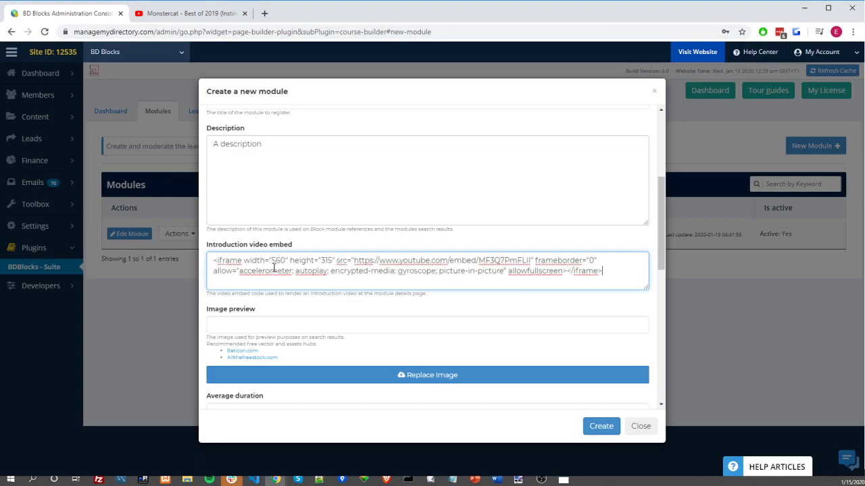
double_click(275, 262)
text(100%)
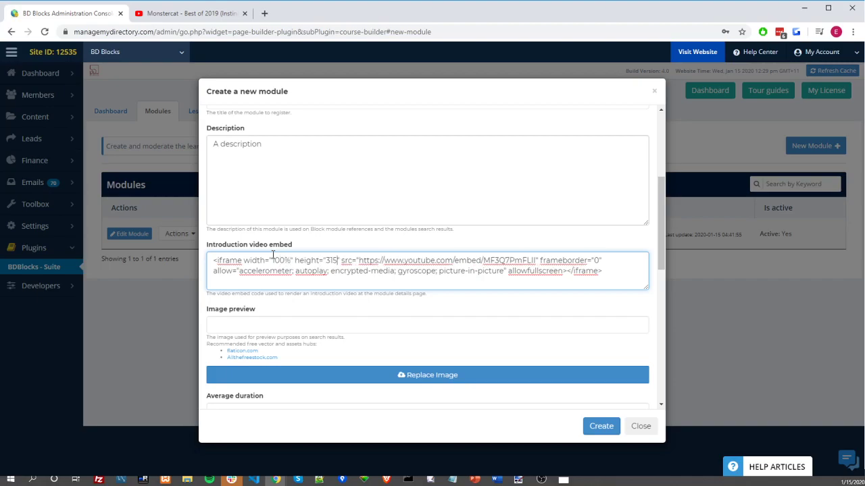
key(BackSpace)
key(BackSpace)
key(BackSpace)
text(500)
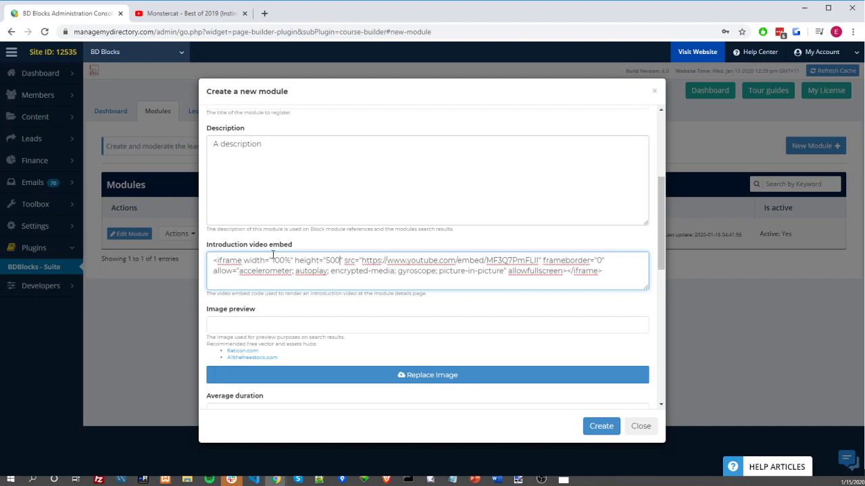
Step: Choose the stored image of colored tree-shaped heads, whose name starts with 02a8d85b1755f49, as the module's preview image
click(255, 321)
scroll(338, 294, down, 1)
click(365, 324)
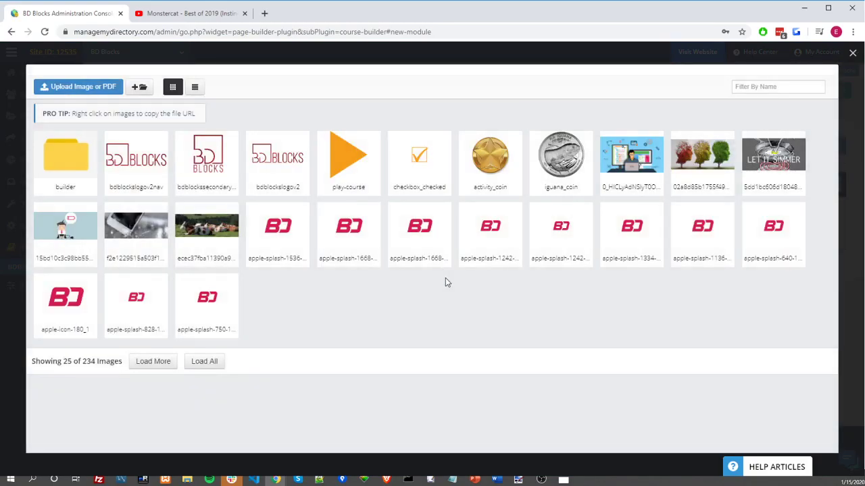
click(702, 156)
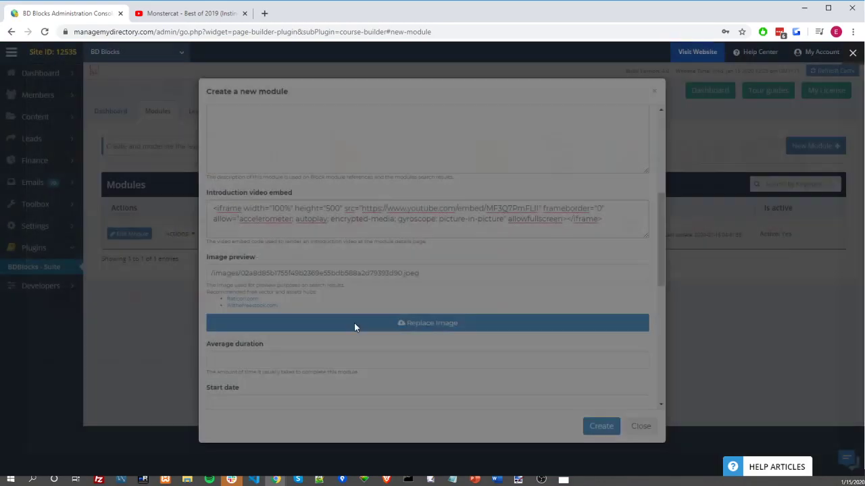
Step: Set the module's average duration to "15 minutes"
scroll(233, 273, down, 3)
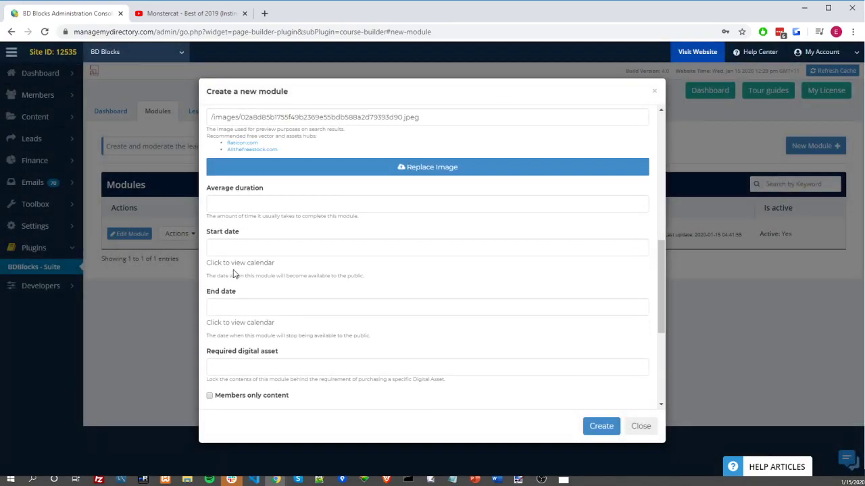
click(283, 205)
text(15 m)
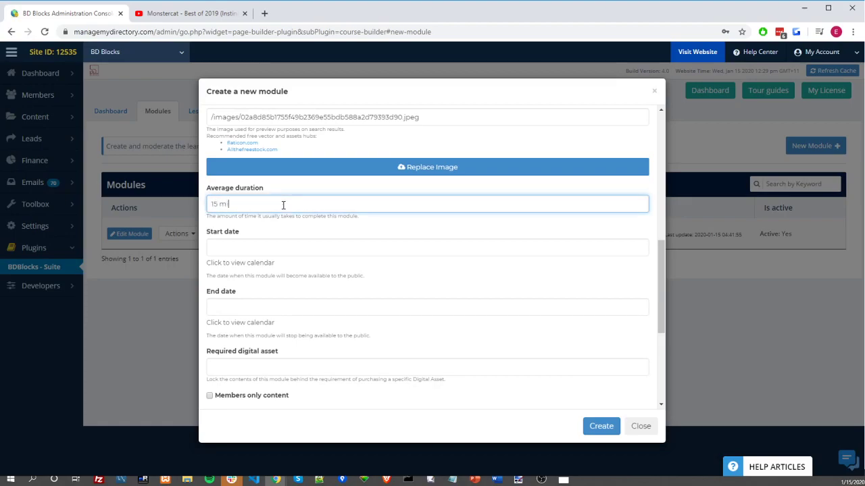
text(inutes)
Step: Set the module's start date to 15 January 2020 and its end date to 31 January 2020
click(236, 246)
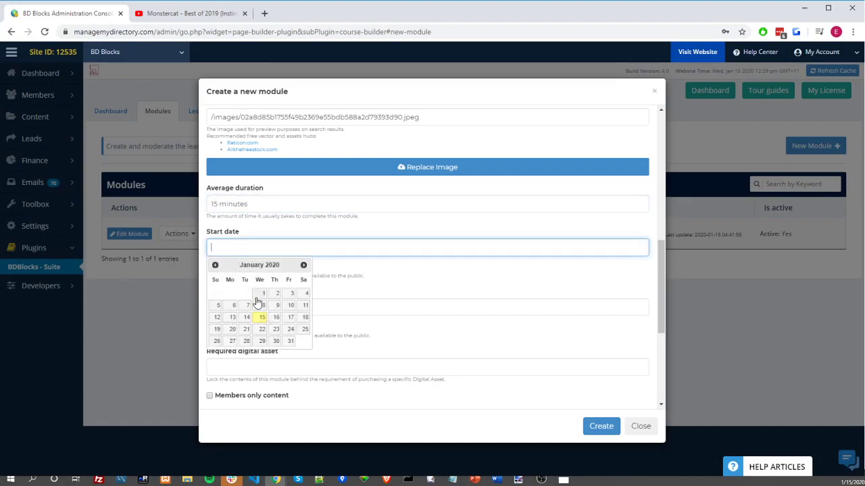
click(261, 317)
click(261, 306)
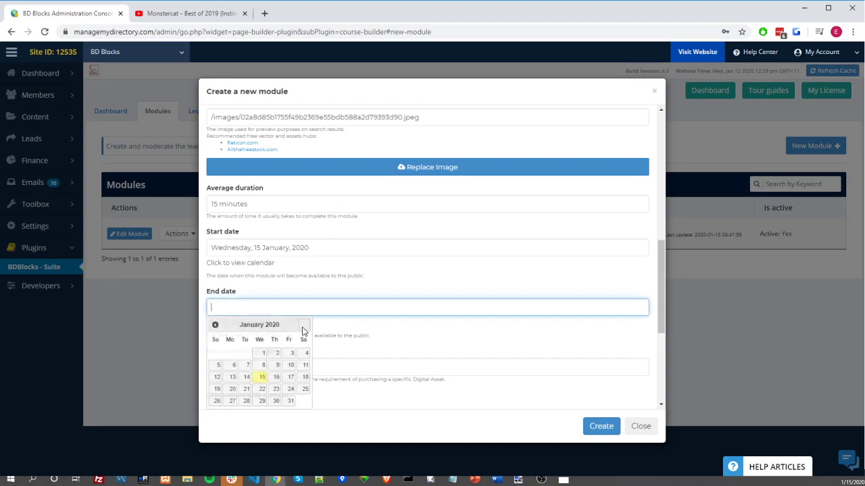
click(289, 401)
Step: Examine the module's digital asset, membership and group fields, and the picker for lessons not assigned to a module
scroll(274, 305, down, 2)
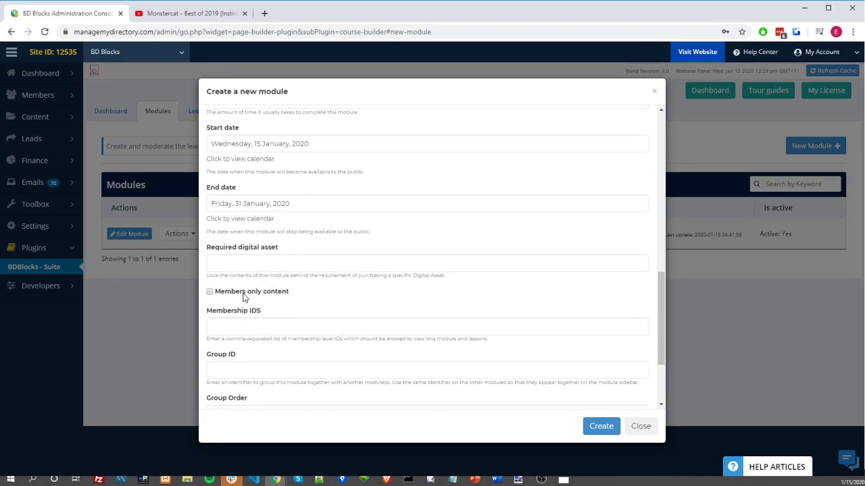
scroll(246, 290, down, 2)
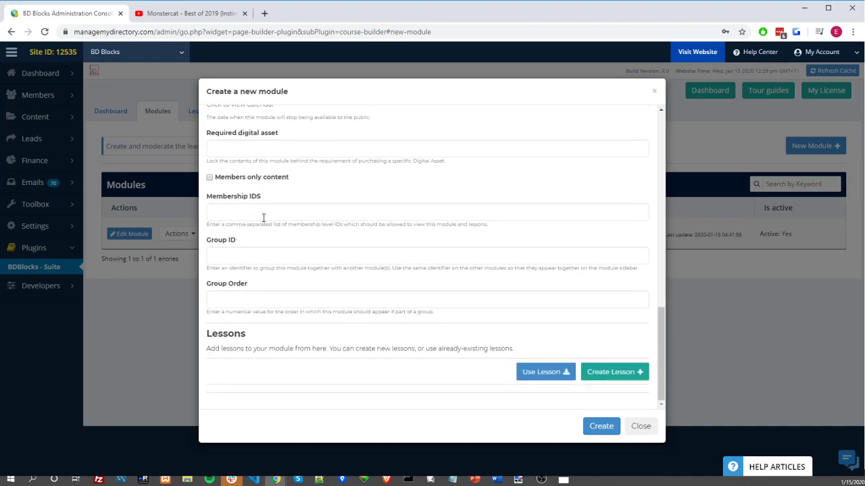
click(275, 213)
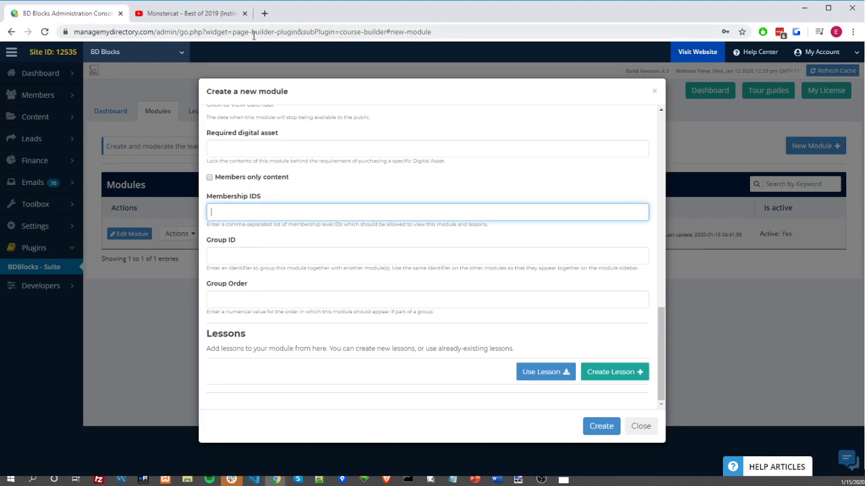
click(289, 256)
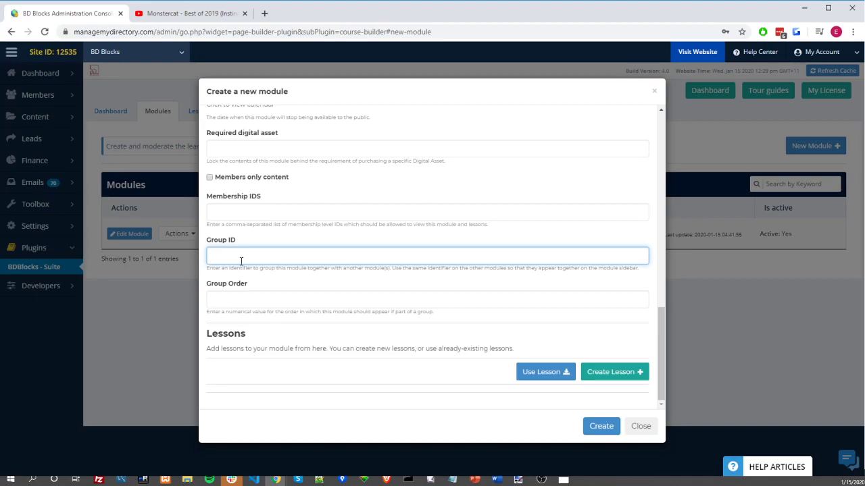
click(273, 298)
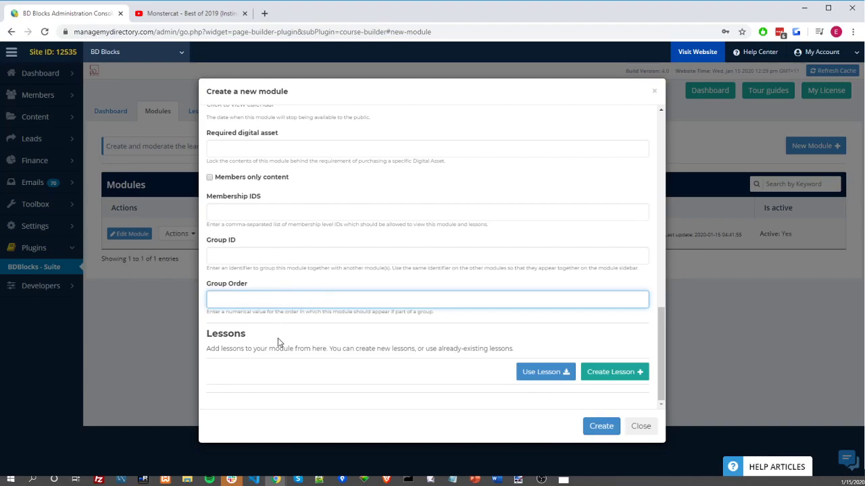
click(537, 373)
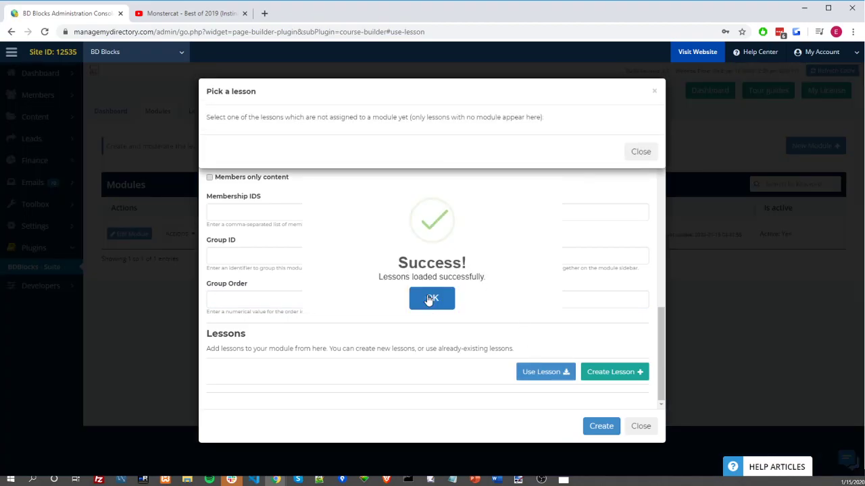
click(642, 153)
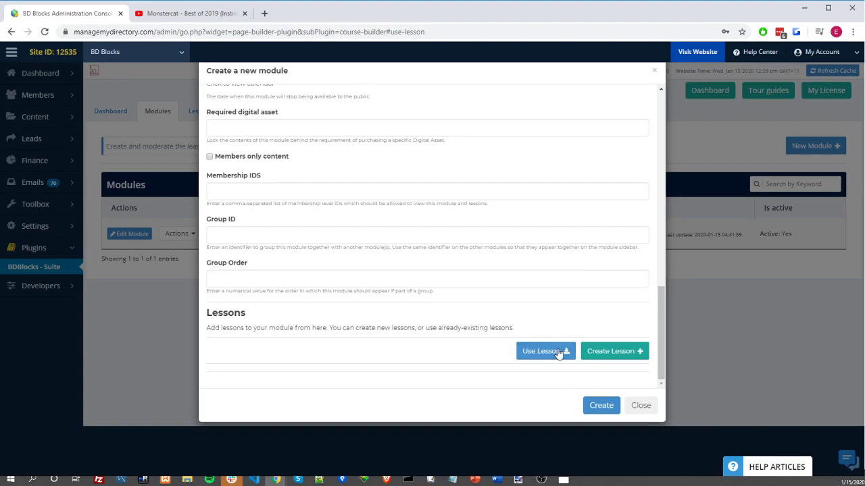
Step: Start a new lesson for the module with the URL "some-lesson-url" and keep Category 1 as its category
click(598, 352)
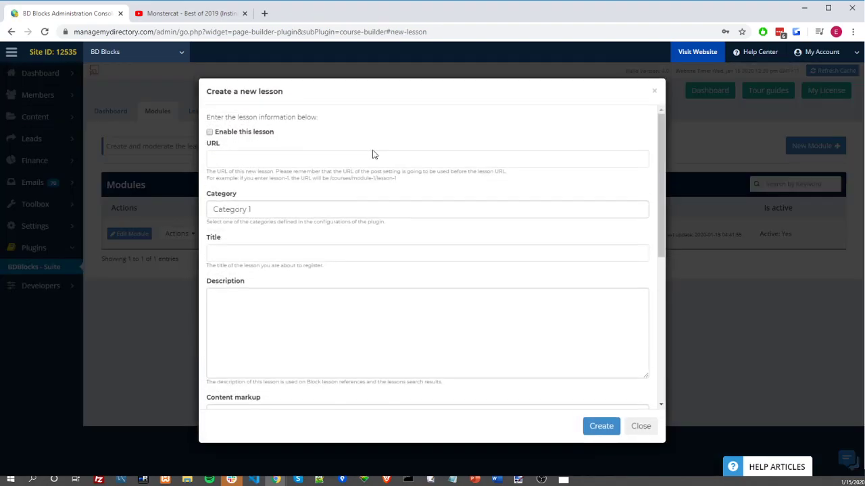
click(365, 153)
text(some-)
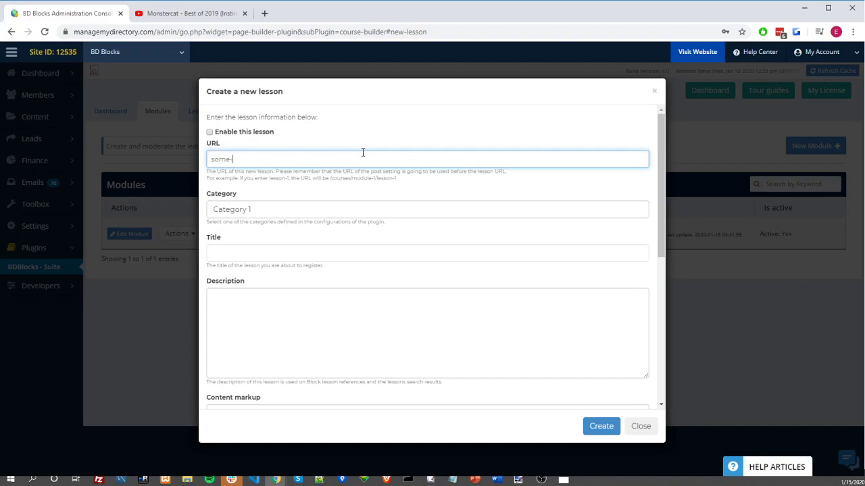
text(lesson-url)
click(302, 211)
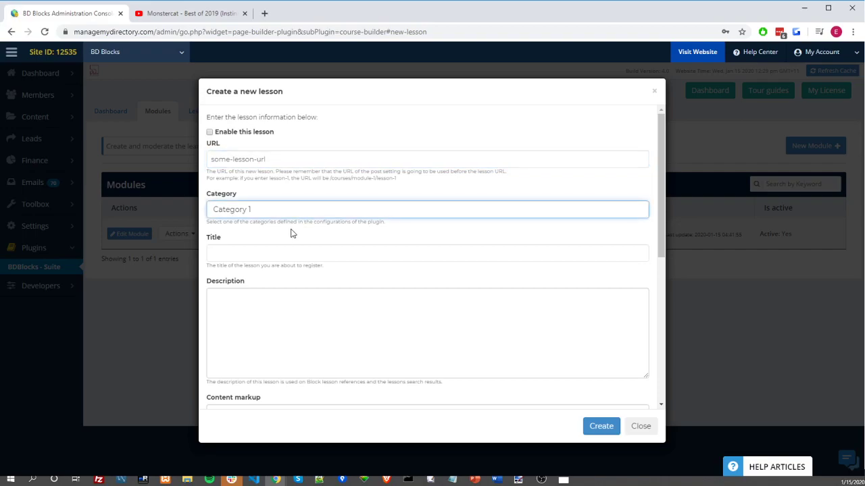
Step: Title the lesson "Some lesson for training" and enter "Description of a lesson" as its description
click(258, 251)
text(Some )
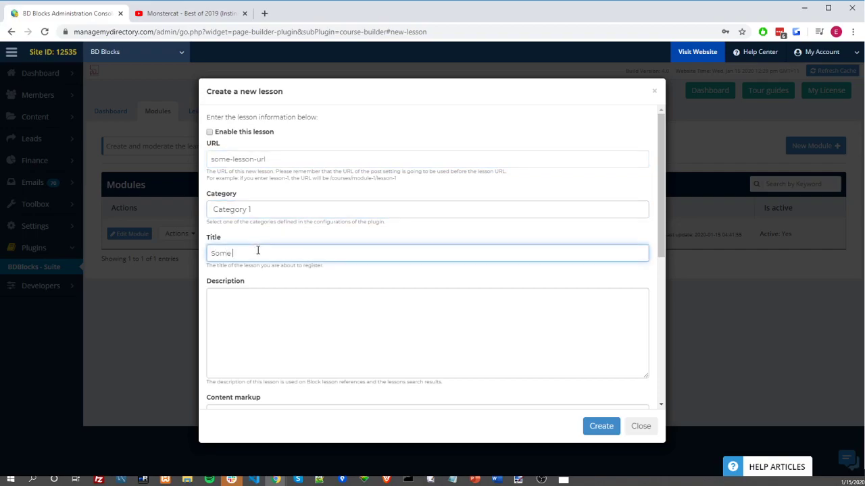
text(lesson for training)
click(244, 302)
text(Descri)
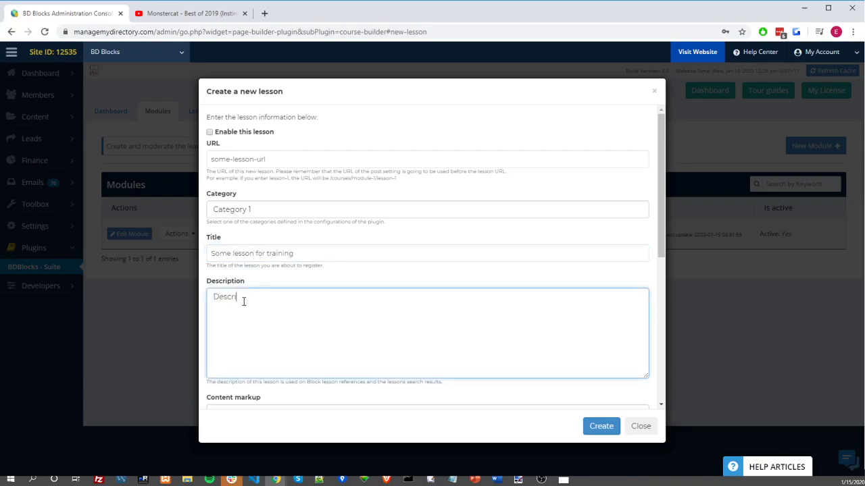
text(ption of a lesson)
Step: Enter "Content markup" as the lesson's content markup
scroll(337, 306, down, 2)
click(338, 306)
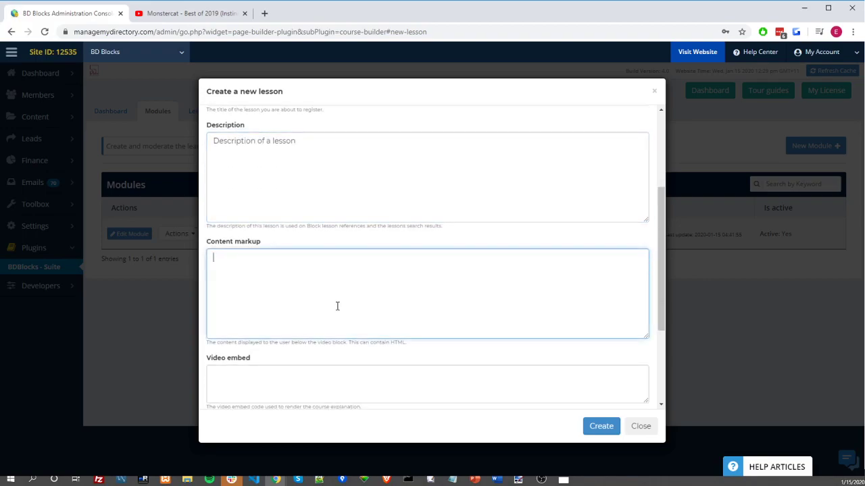
text(Content markup)
Step: Return to YouTube, skip to the 'Infinite Elation' (Progressive House Mix) video, pause it, and copy its embed code
click(177, 13)
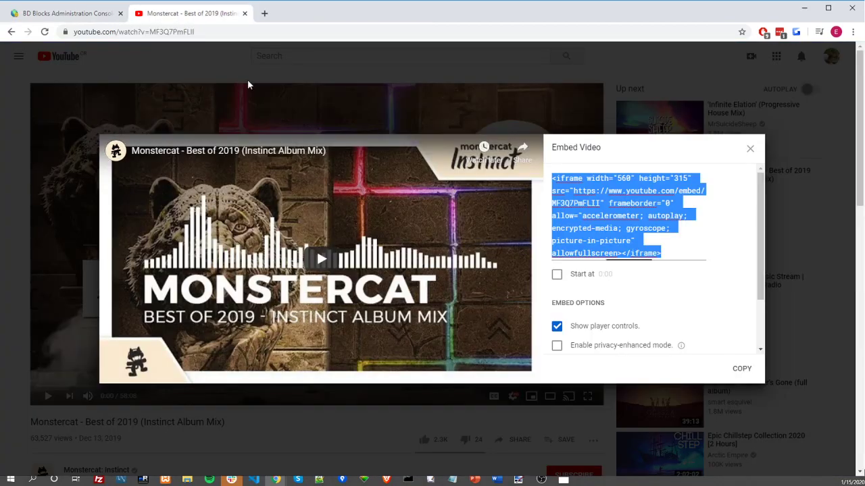
click(802, 194)
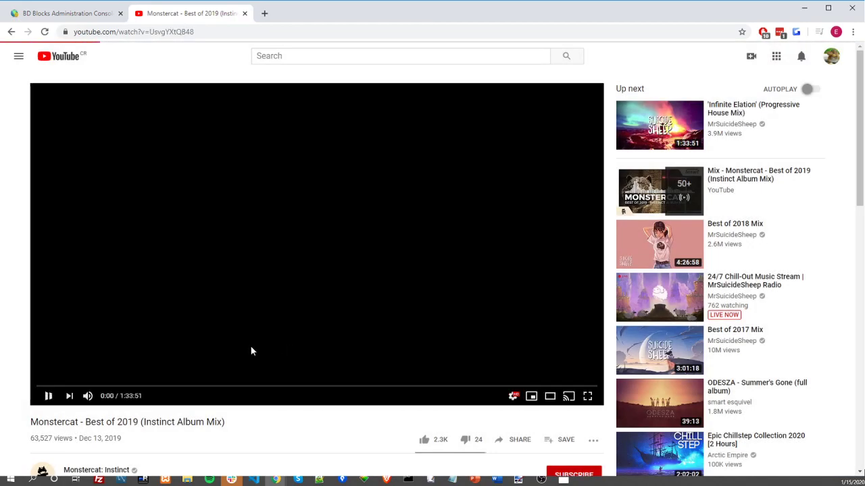
click(69, 396)
click(48, 396)
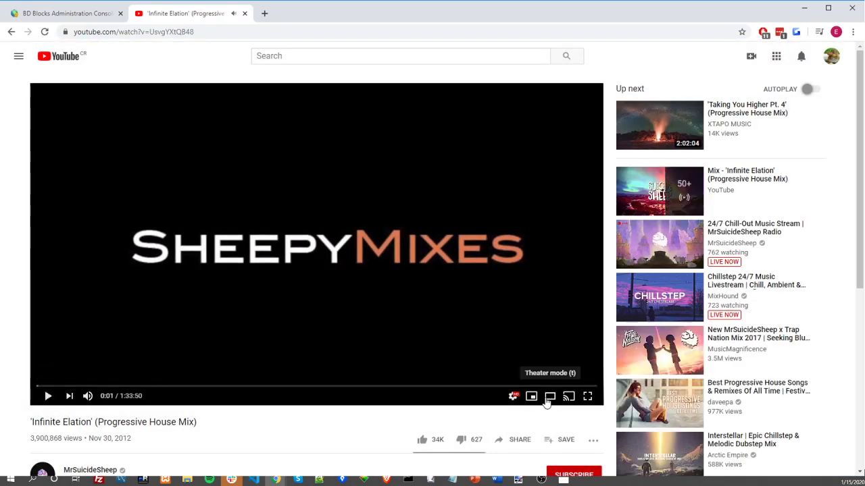
click(517, 440)
click(477, 392)
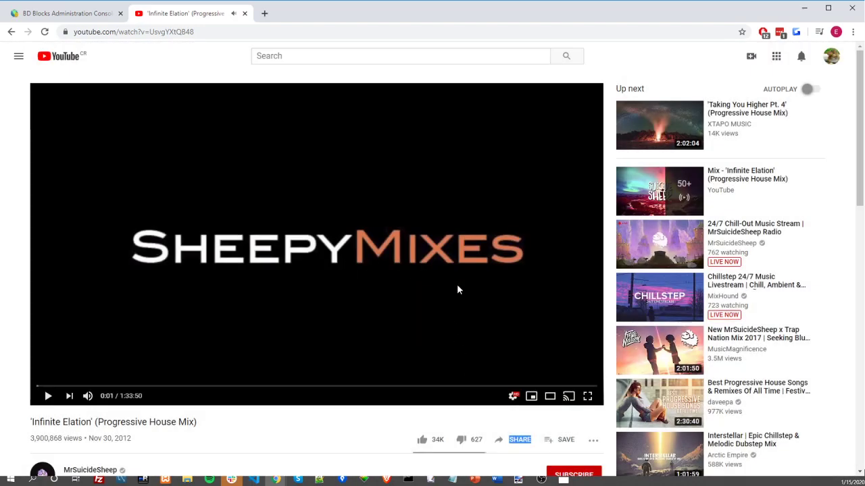
click(514, 448)
click(330, 230)
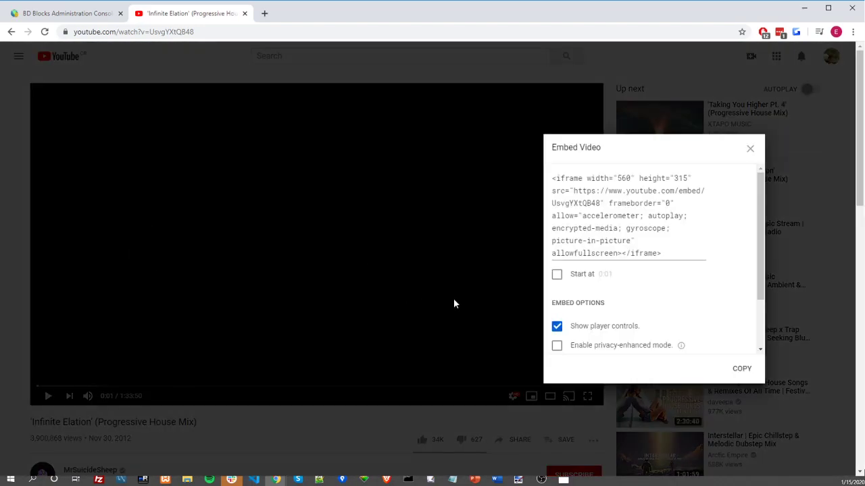
click(643, 228)
key(ctrl+c)
Step: Paste the copied 'Infinite Elation' embed code as the lesson's video embed
click(58, 13)
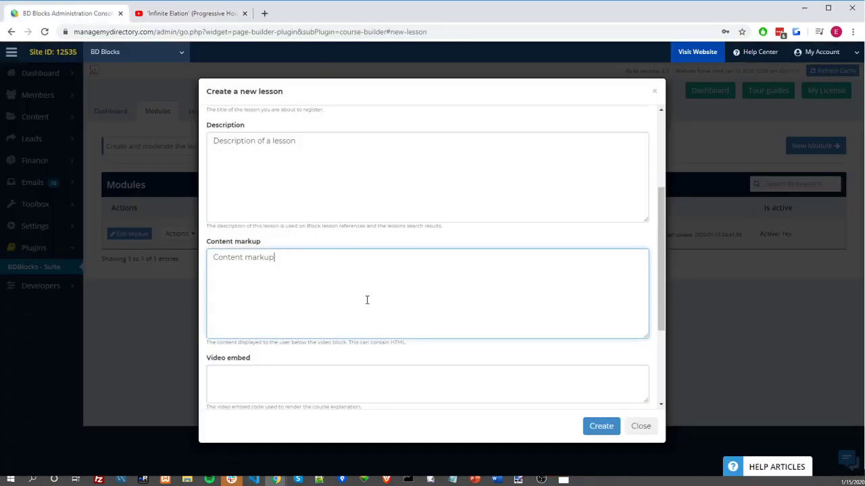
click(335, 383)
scroll(359, 303, down, 2)
key(ctrl+v)
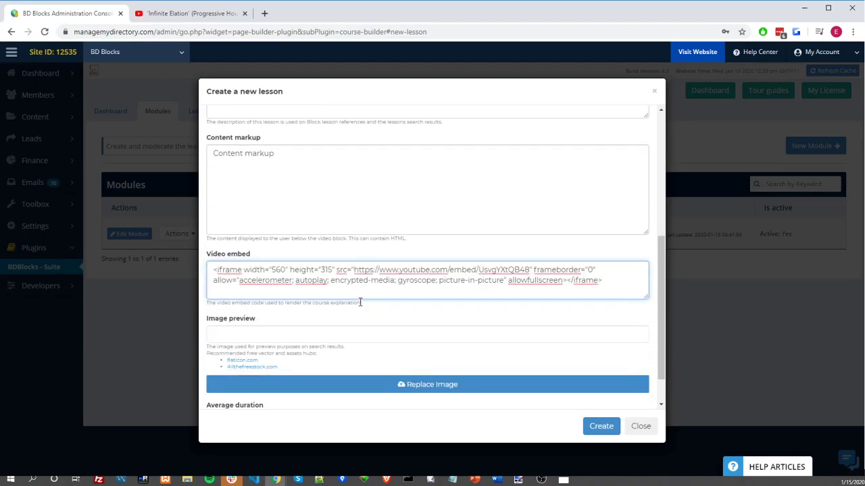
Step: Set the lesson video embed's width to 100% and its height to 500
click(285, 269)
double_click(286, 269)
text(100%)
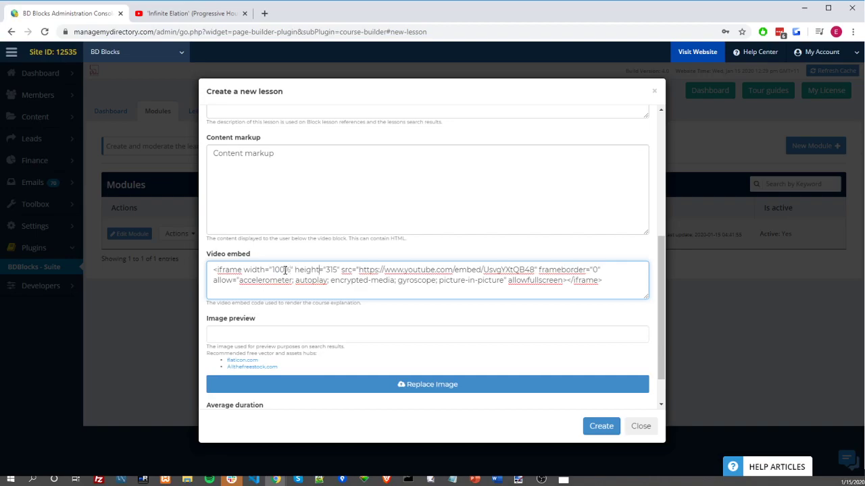
key(ctrl+Right)
key(ctrl+shift+Left)
text(500)
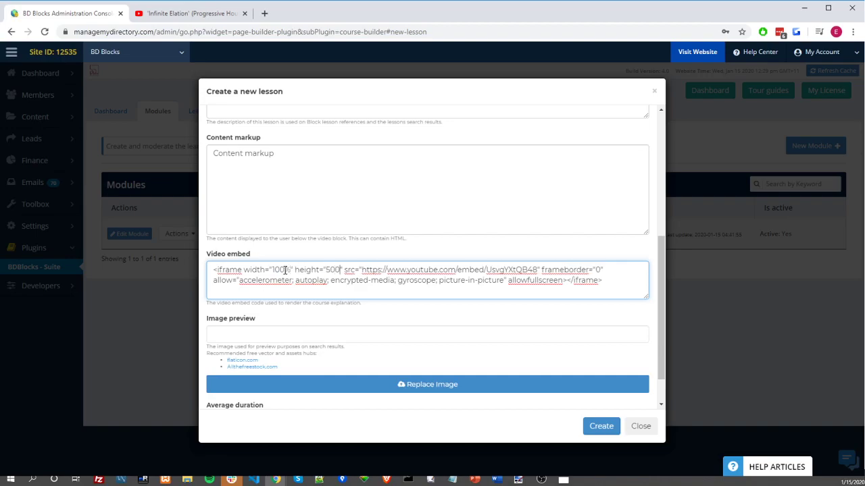
Step: Choose the "Let it simmer" picture from the image library as the lesson's image preview
scroll(318, 304, down, 1)
click(346, 342)
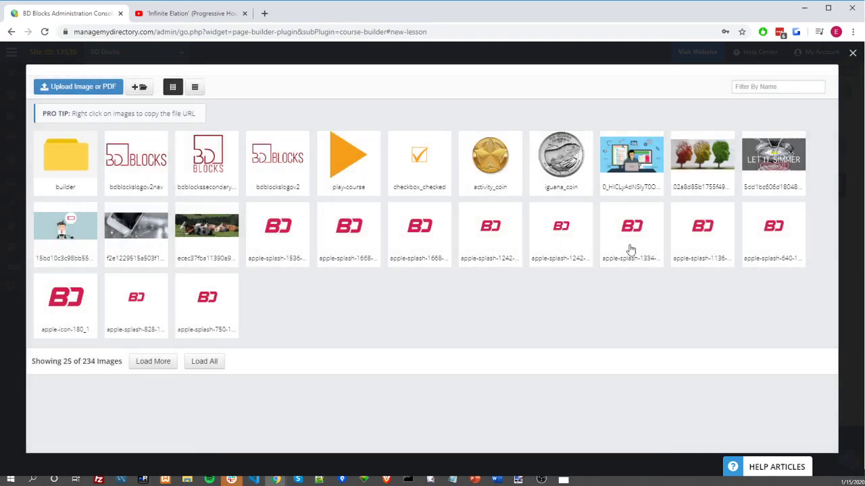
click(771, 162)
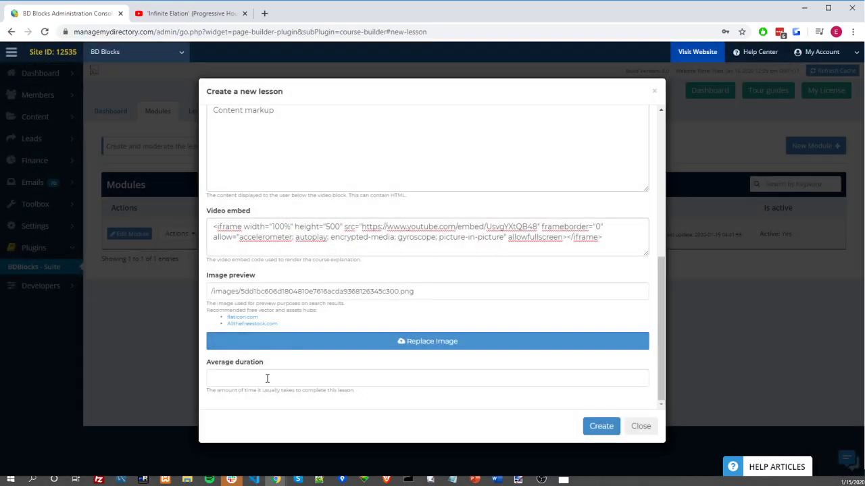
Step: Set the lesson's average duration to 10 minutes and create the lesson
click(266, 378)
text(10 minutes)
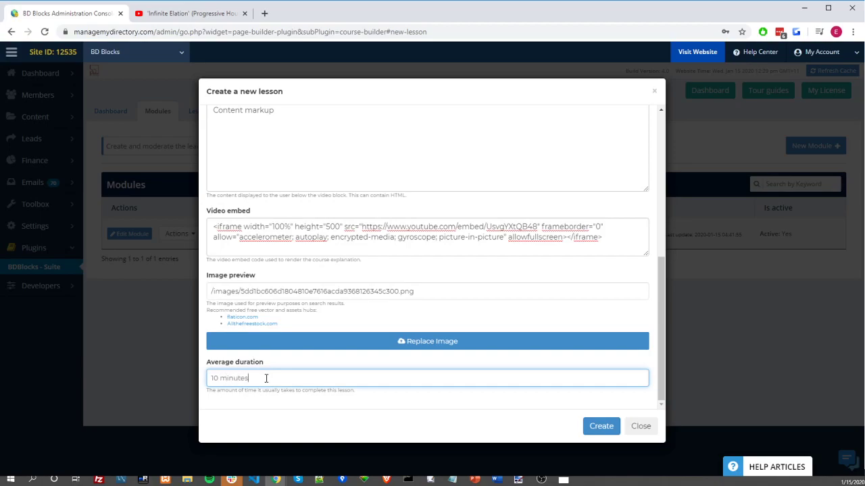
click(598, 425)
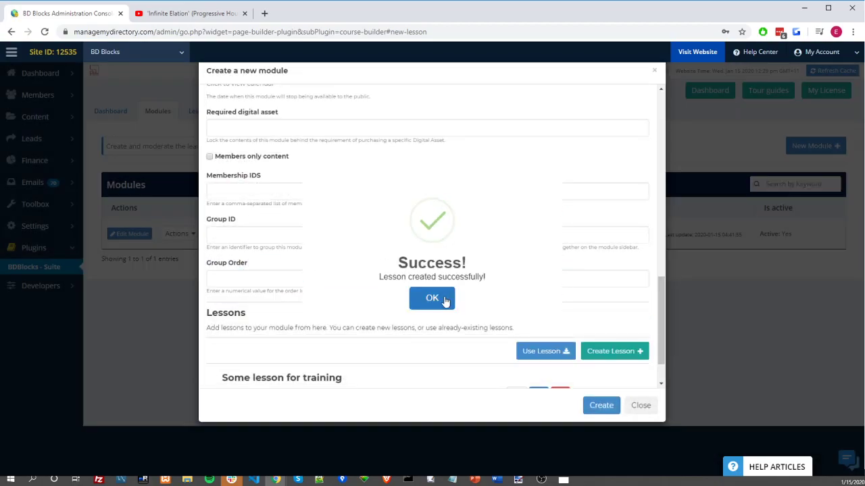
click(444, 301)
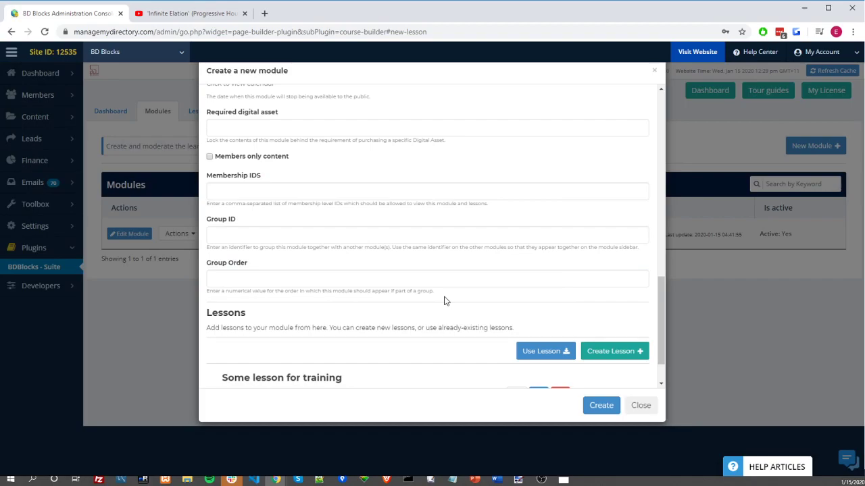
Step: Review the new module's details and its lesson list, and create the module
scroll(444, 300, down, 1)
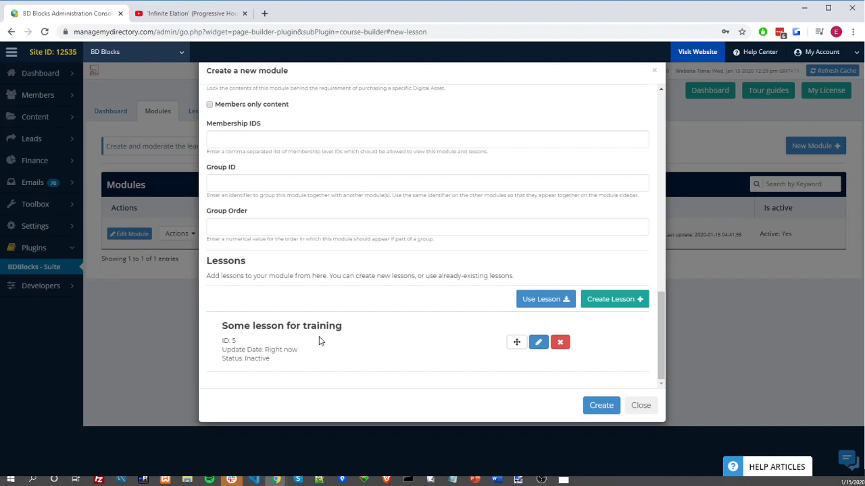
scroll(345, 262, up, 1)
scroll(344, 262, down, 1)
scroll(354, 319, up, 10)
scroll(356, 315, down, 4)
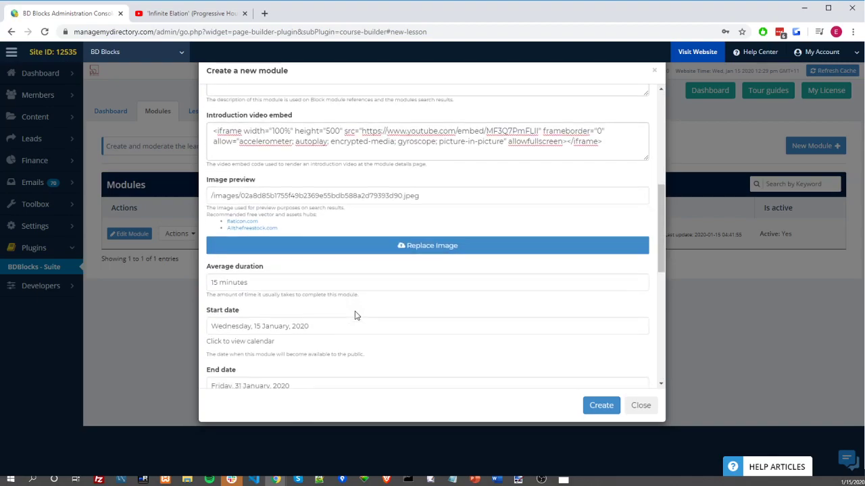
scroll(356, 315, down, 5)
click(602, 406)
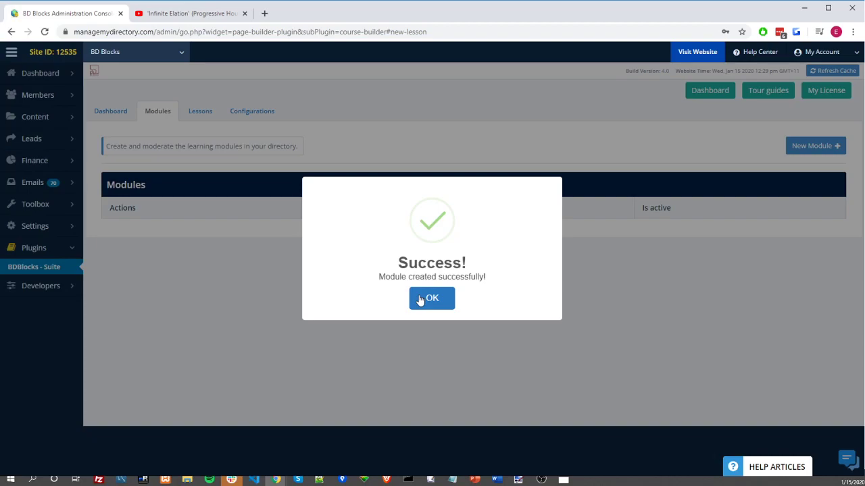
click(419, 300)
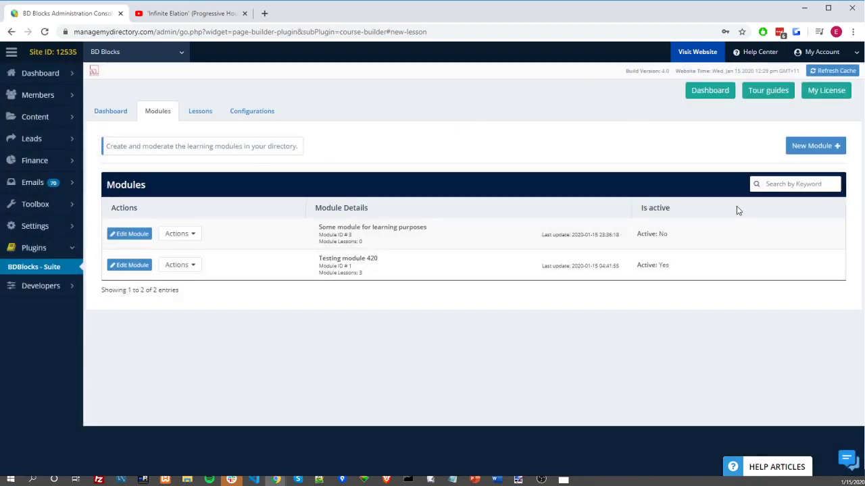
click(187, 269)
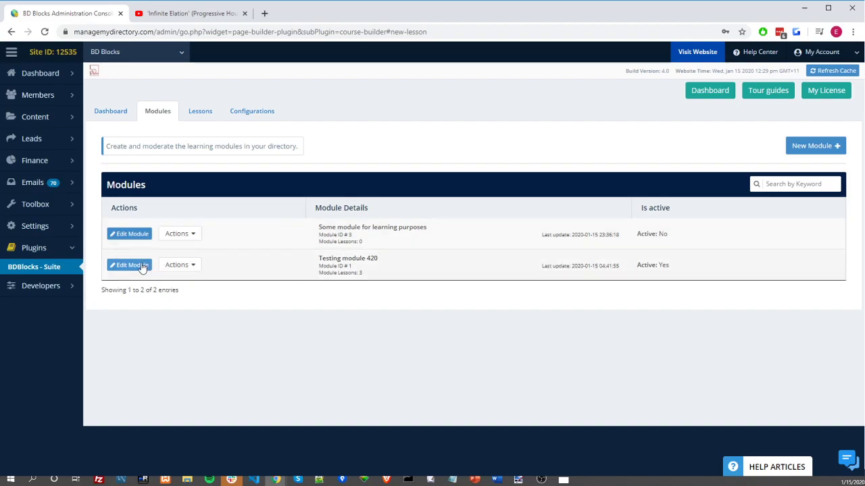
Step: Open the page builder's asset marketplace and look at the eLearning - Lesson and eLearning - Module feature templates
mouse_move(58, 127)
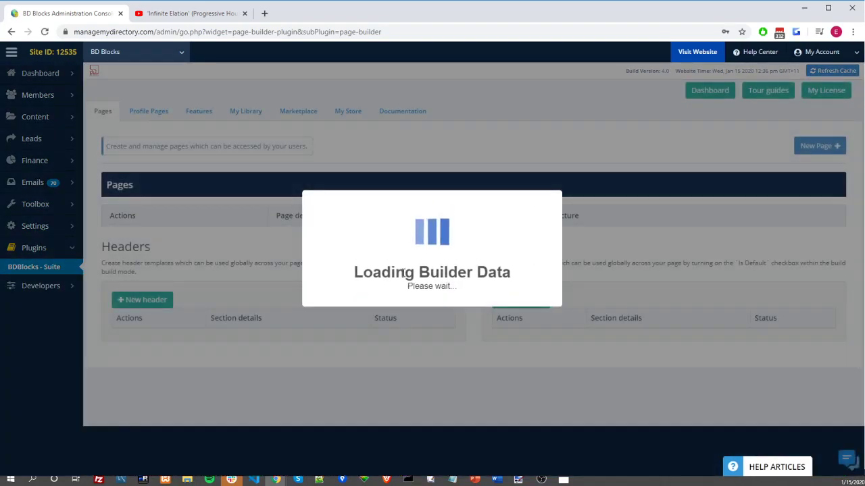
click(439, 300)
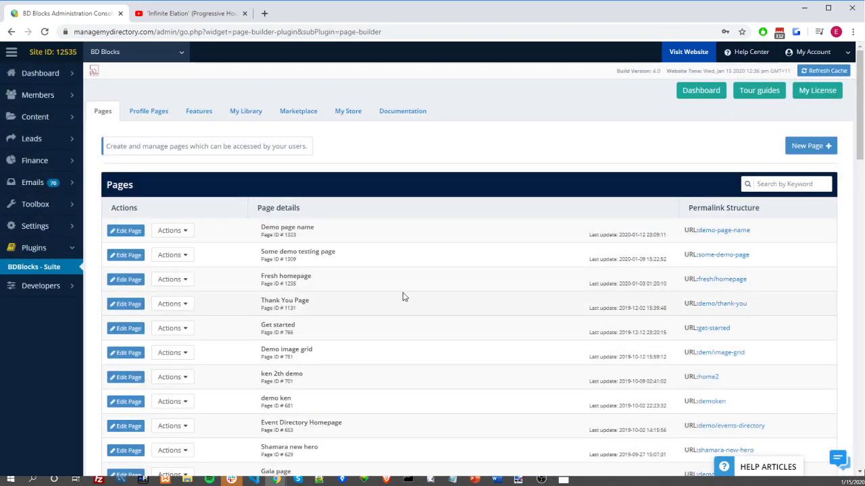
click(300, 112)
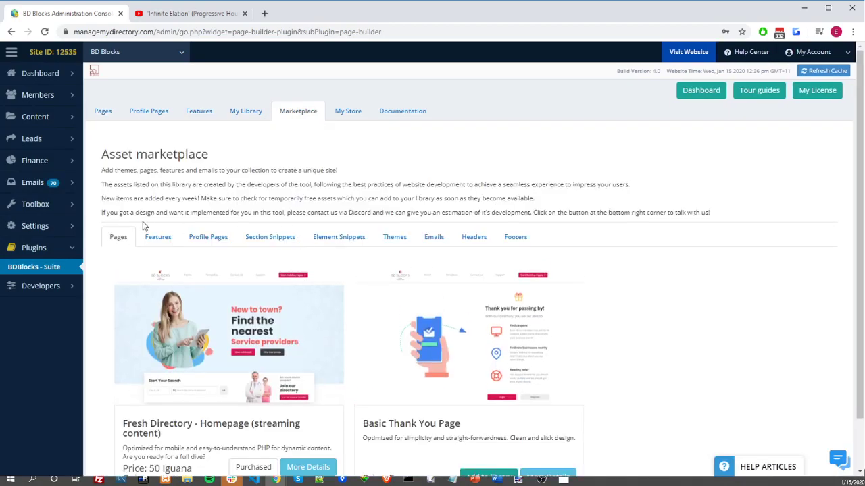
click(157, 236)
scroll(168, 318, down, 1)
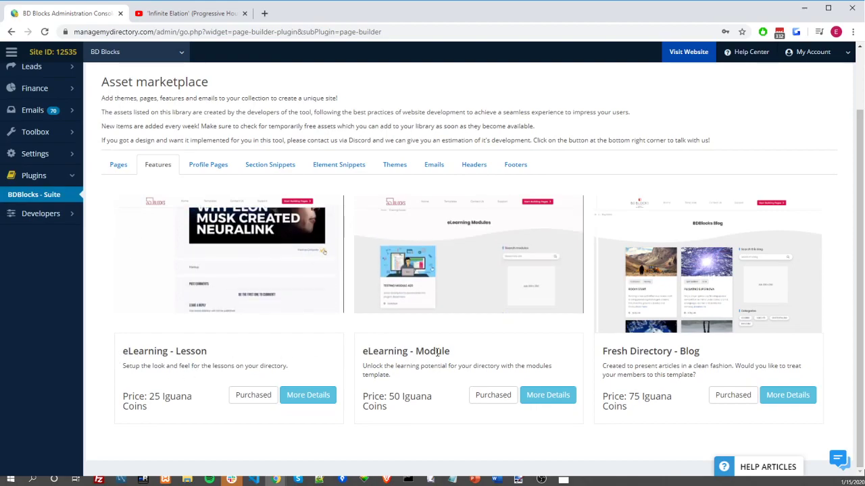
drag(417, 351, 347, 354)
click(317, 356)
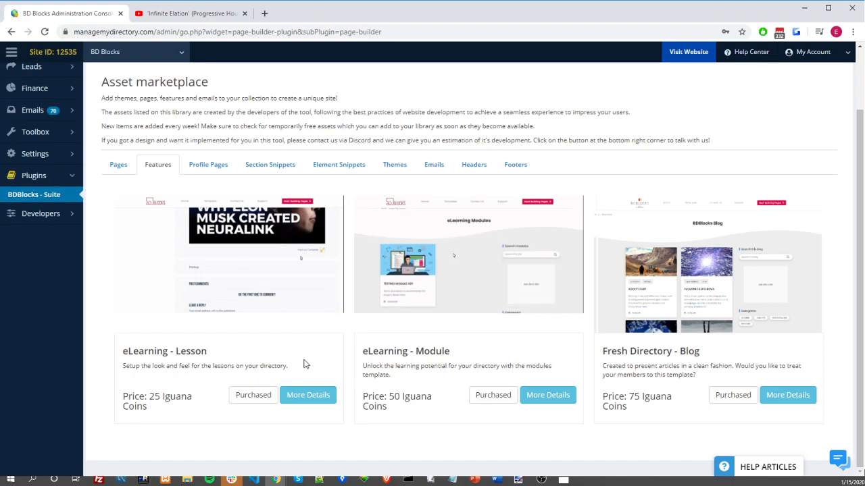
Step: Install the eLearning - Lesson template on the eLearning Lesson feature
scroll(226, 384, up, 2)
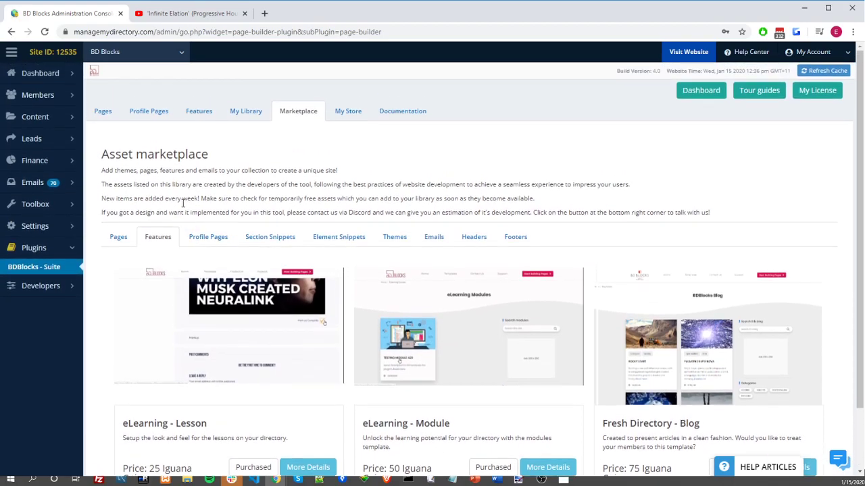
click(198, 111)
scroll(302, 268, down, 4)
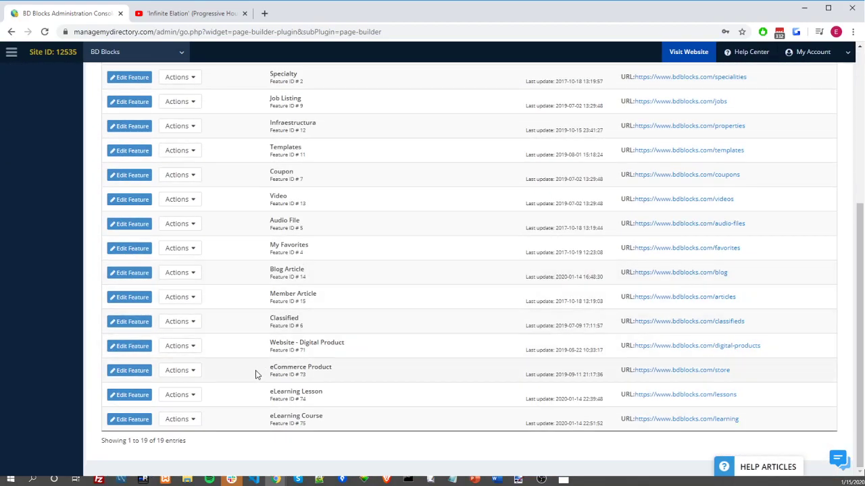
click(186, 400)
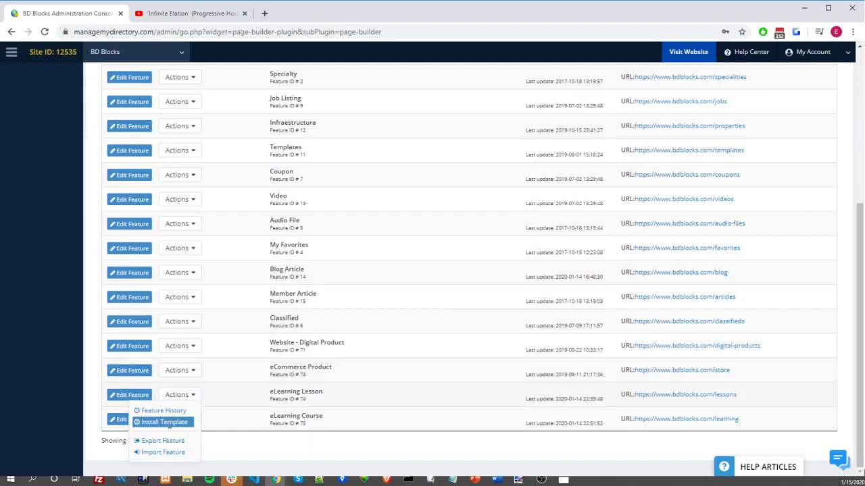
click(156, 422)
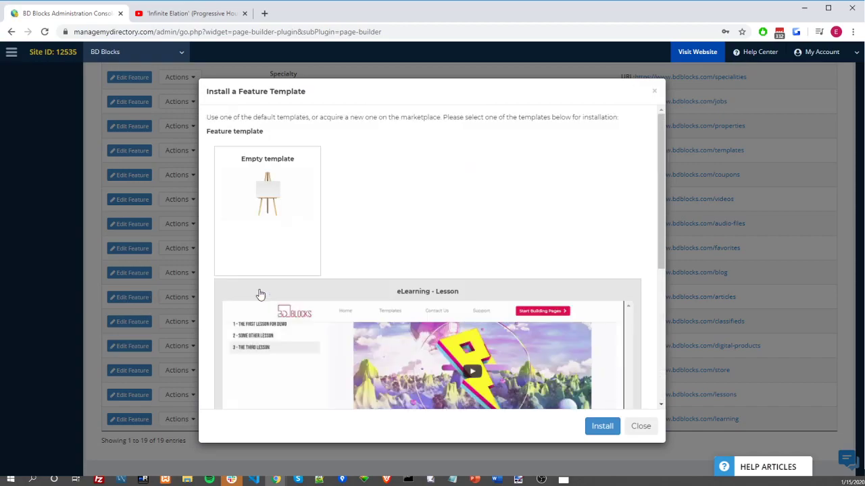
scroll(627, 356, down, 5)
click(601, 426)
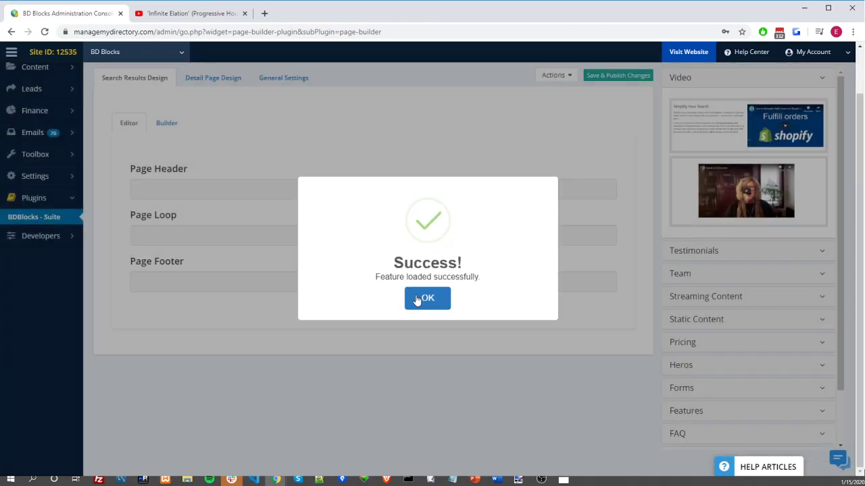
click(418, 300)
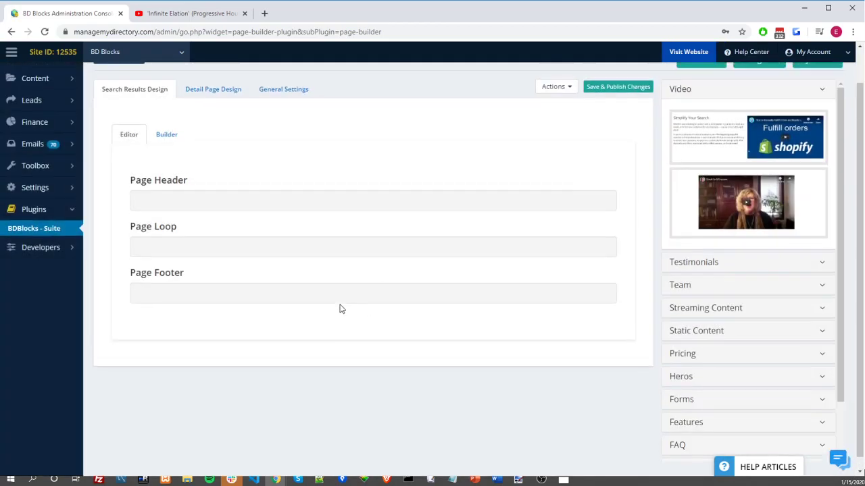
Step: Check in the general settings that the eLearning Lesson template is enabled, and save and publish the feature
scroll(270, 223, up, 1)
click(214, 127)
click(282, 129)
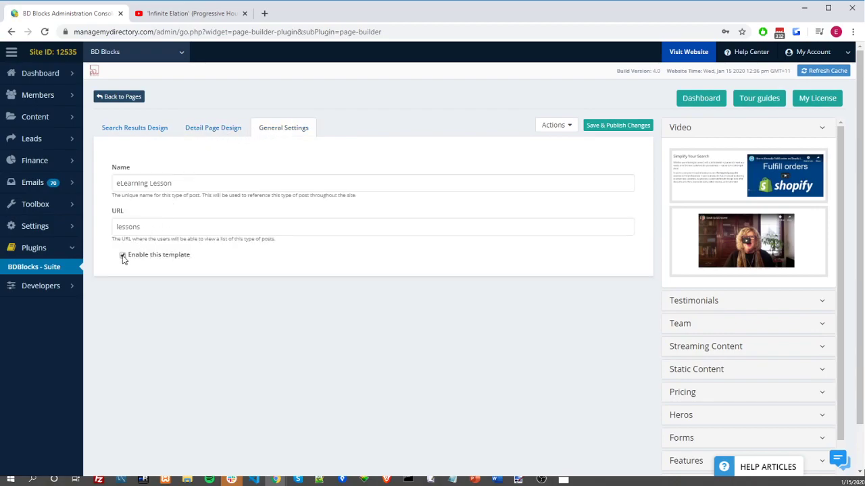
drag(196, 260, 106, 252)
click(242, 261)
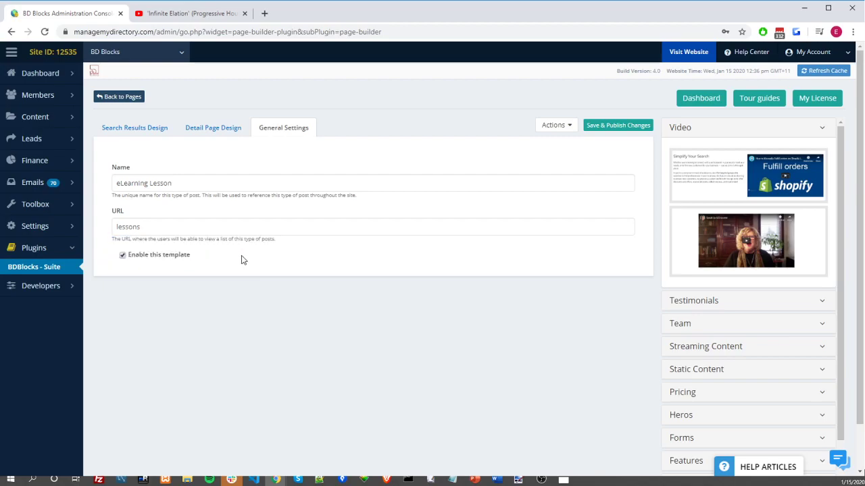
click(597, 130)
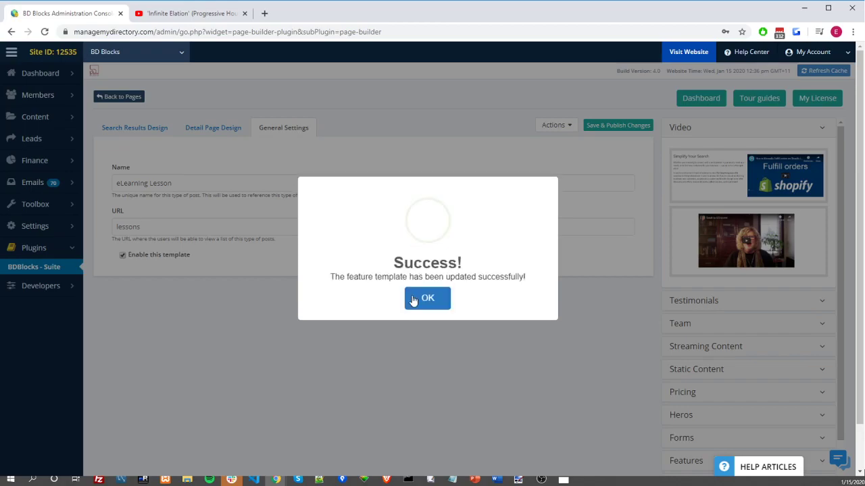
click(413, 301)
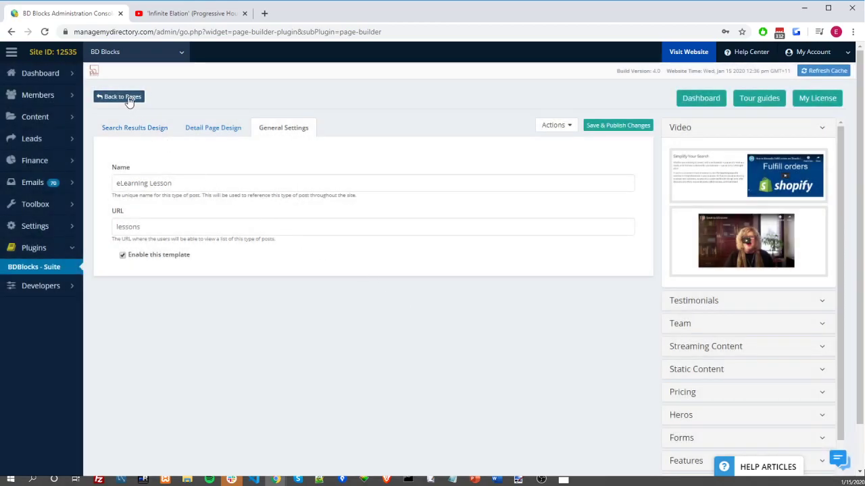
Step: Return to the feature list and install the eLearning - Module template on the eLearning Course feature
click(128, 98)
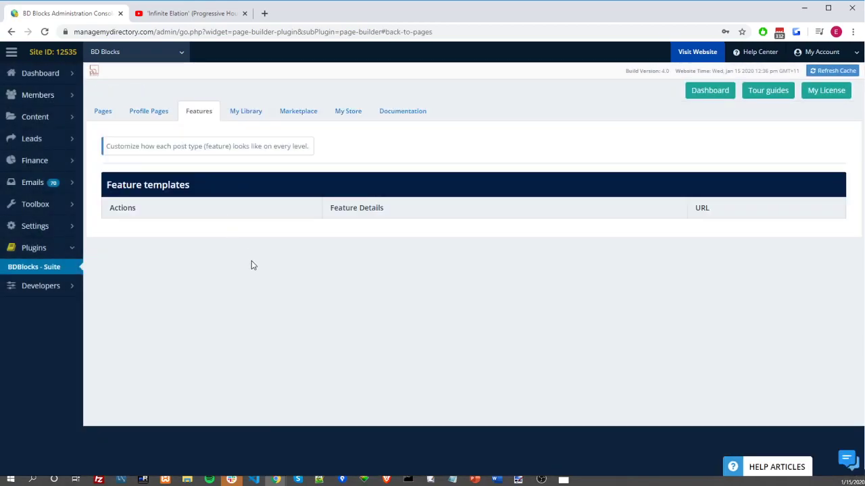
scroll(251, 265, down, 4)
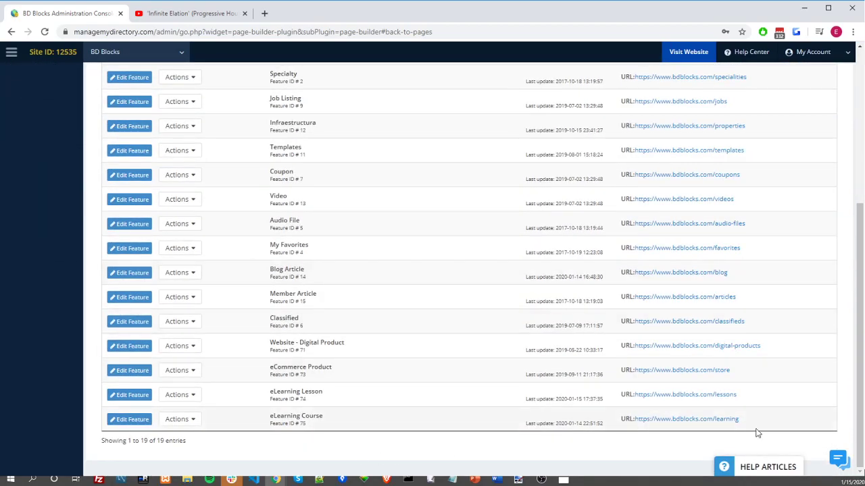
click(182, 419)
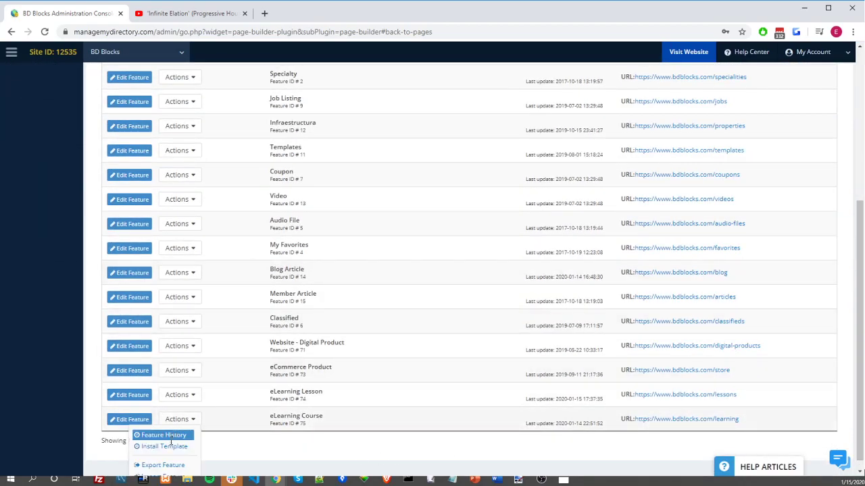
click(164, 447)
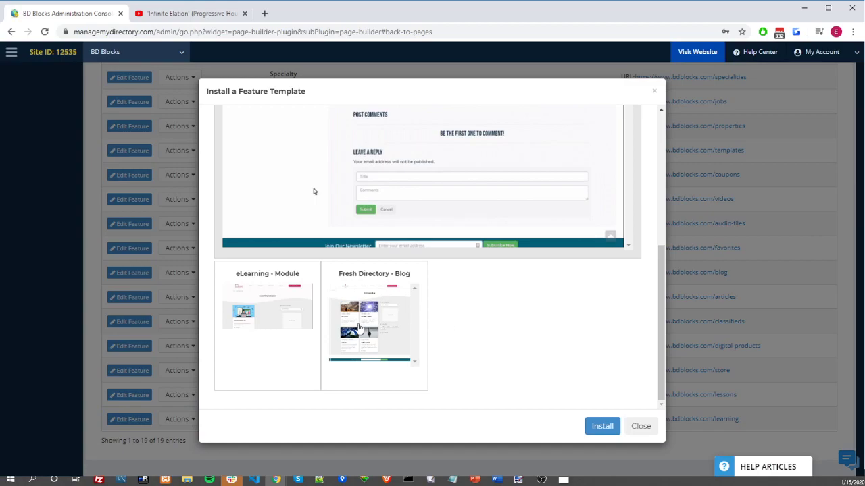
click(296, 331)
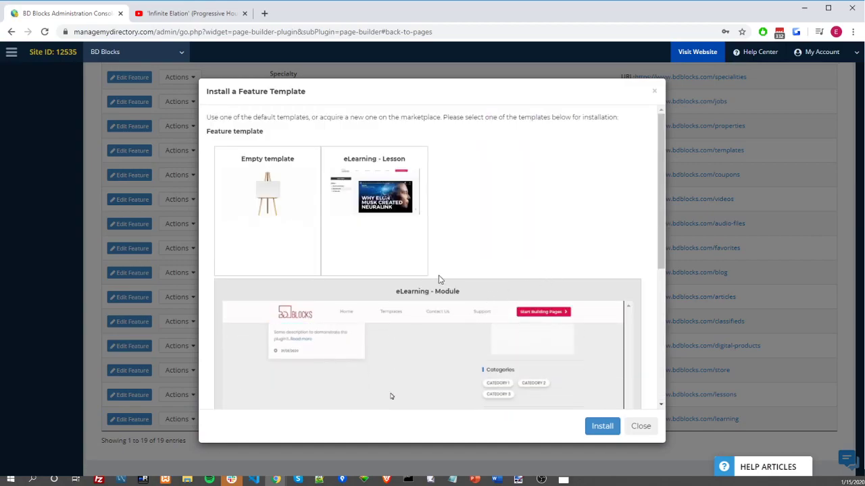
click(602, 425)
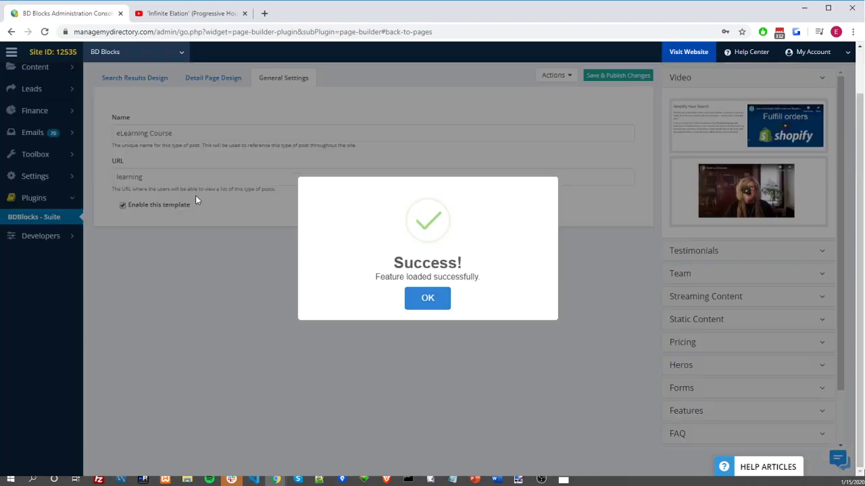
click(428, 297)
Step: Check that the eLearning Course template is enabled, save and publish the feature, and return to the feature list
scroll(270, 187, up, 2)
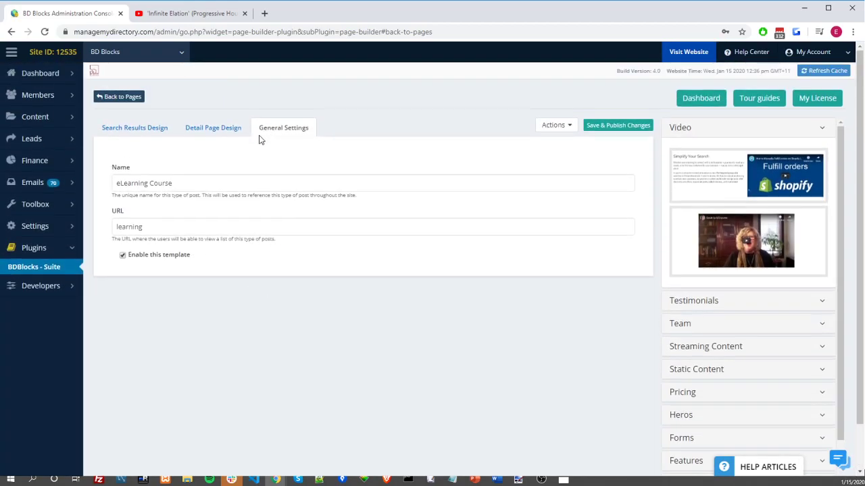
drag(192, 256, 130, 255)
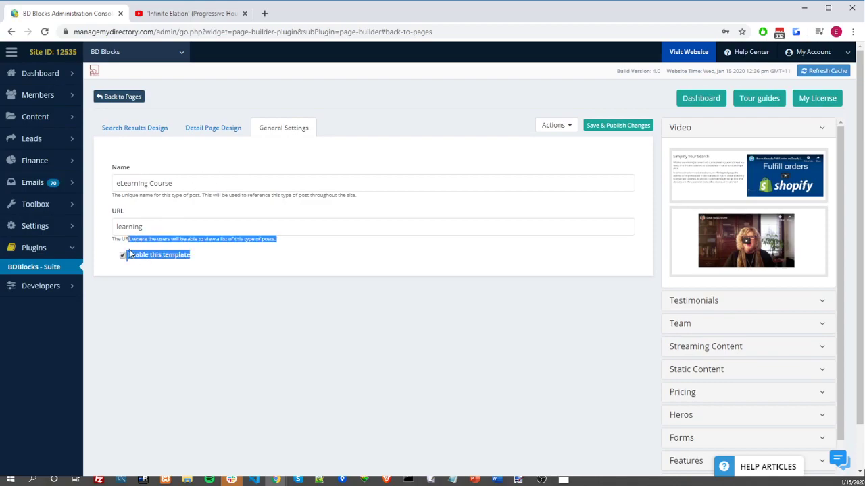
click(137, 272)
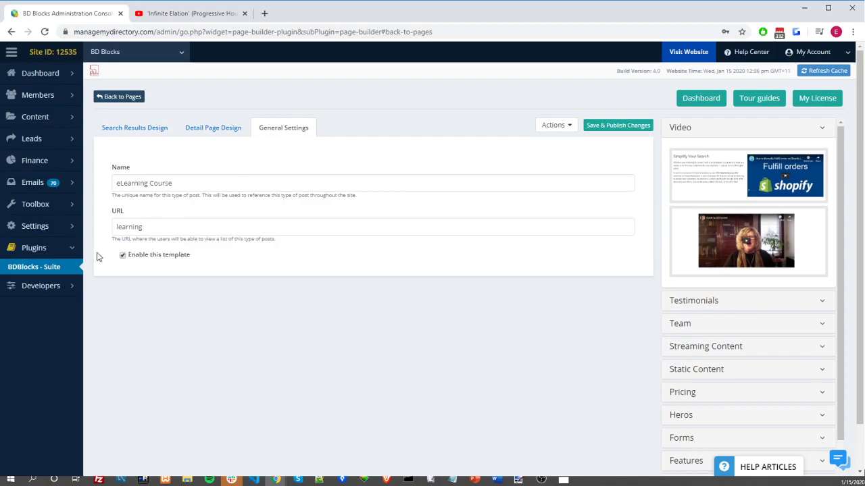
click(619, 126)
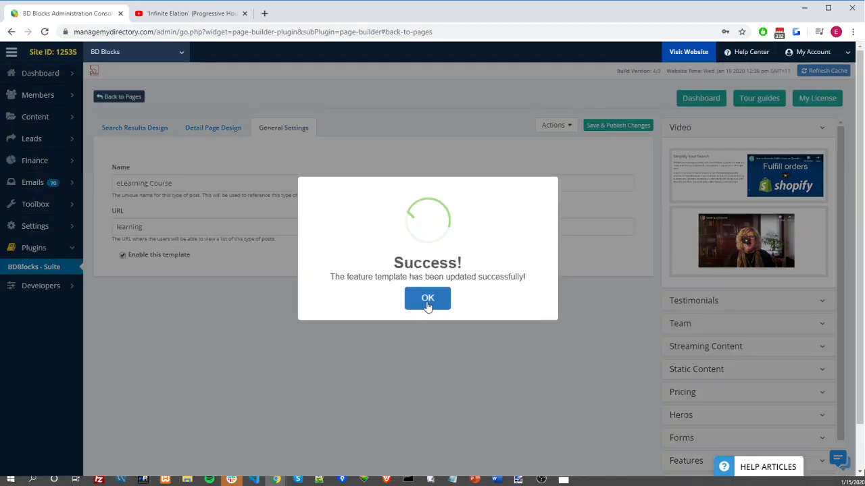
click(426, 298)
mouse_move(78, 106)
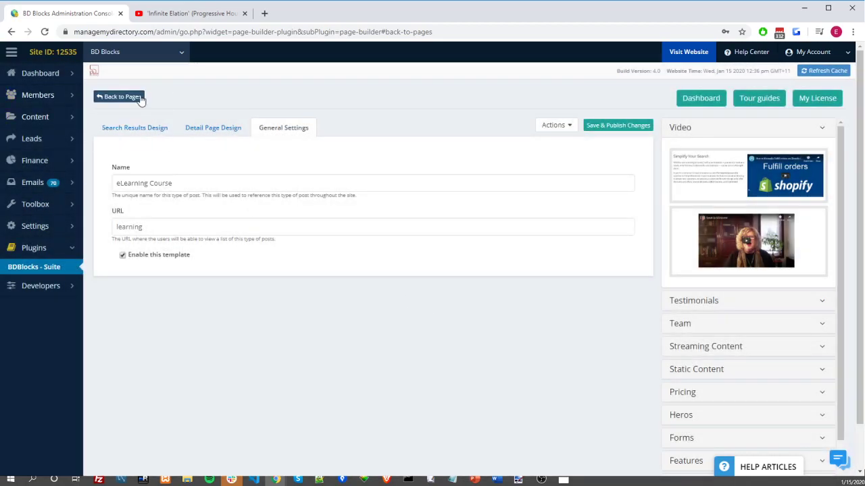
click(121, 96)
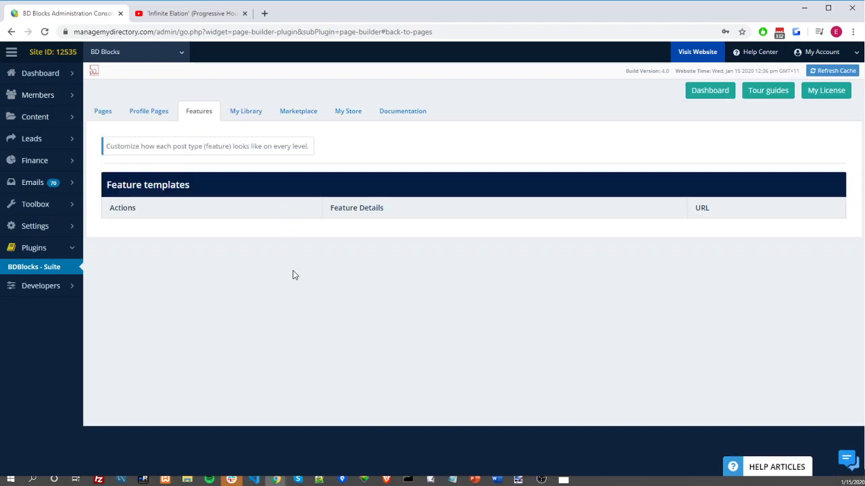
scroll(292, 275, down, 3)
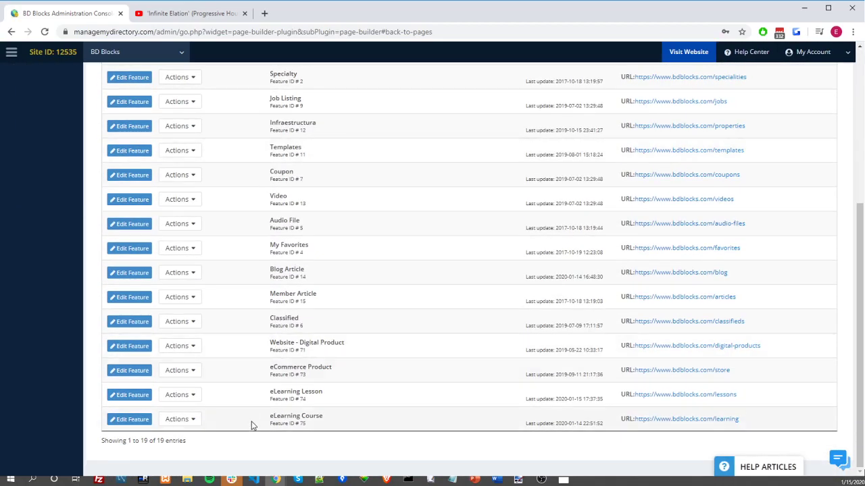
scroll(208, 410, up, 4)
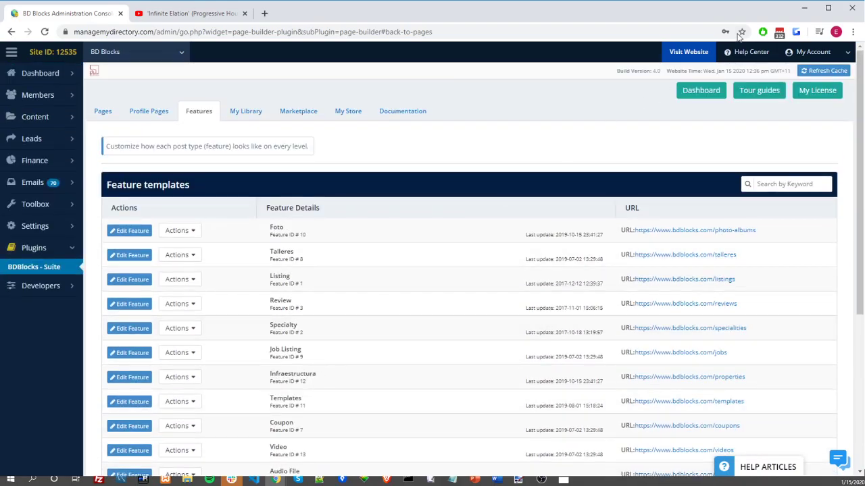
Step: Visit the public website, go to its /learning page and look over the eLearning Modules listing
click(698, 55)
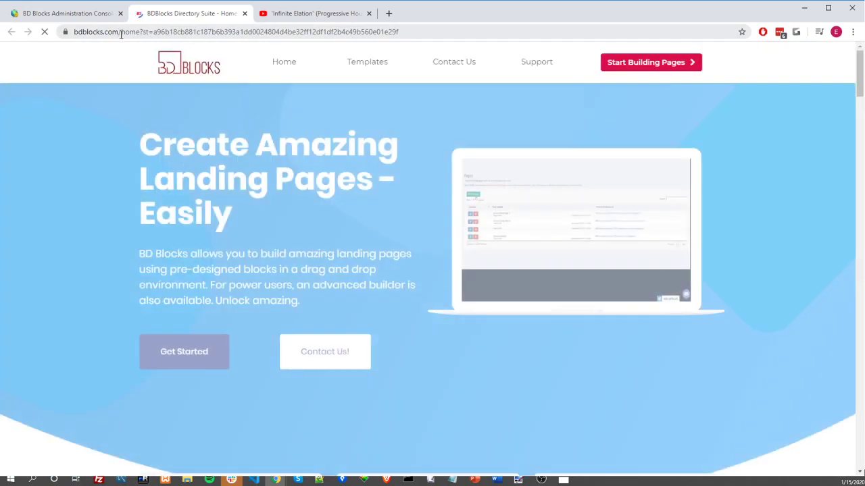
drag(119, 31, 419, 42)
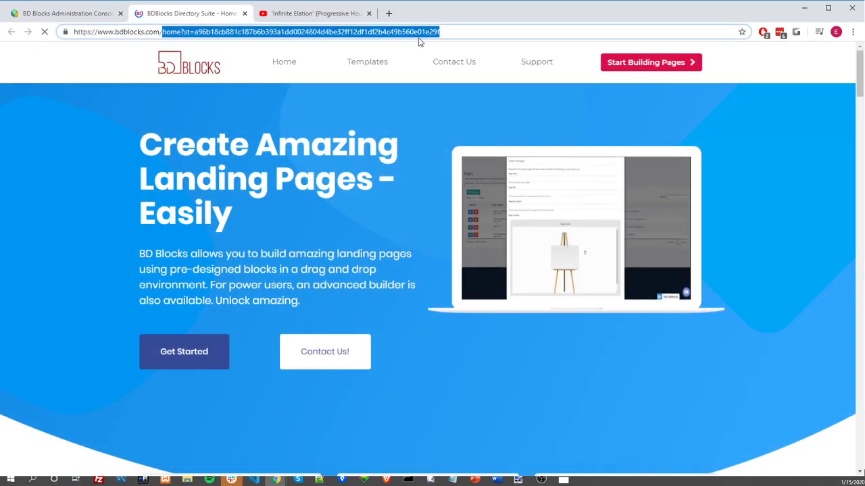
text(learning)
key(Return)
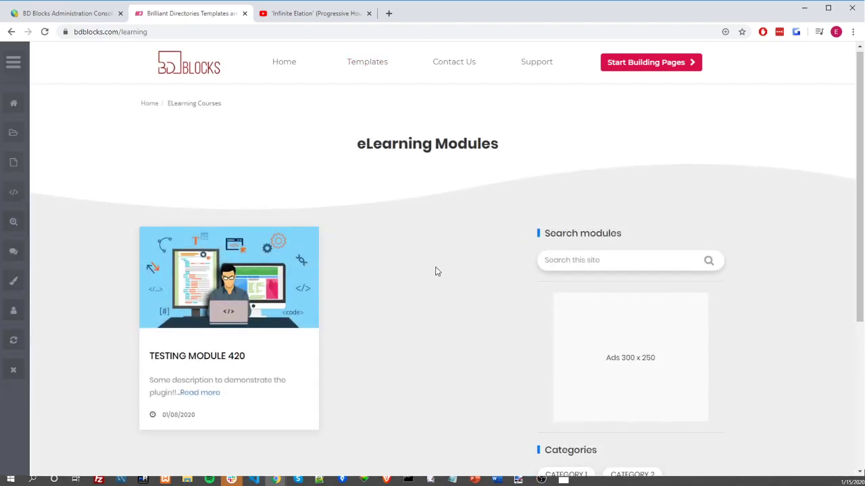
scroll(435, 272, down, 3)
scroll(436, 271, up, 4)
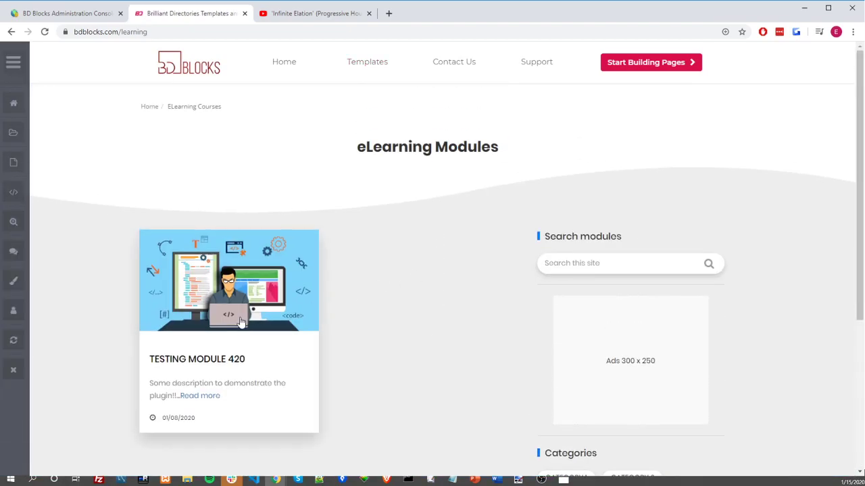
click(95, 20)
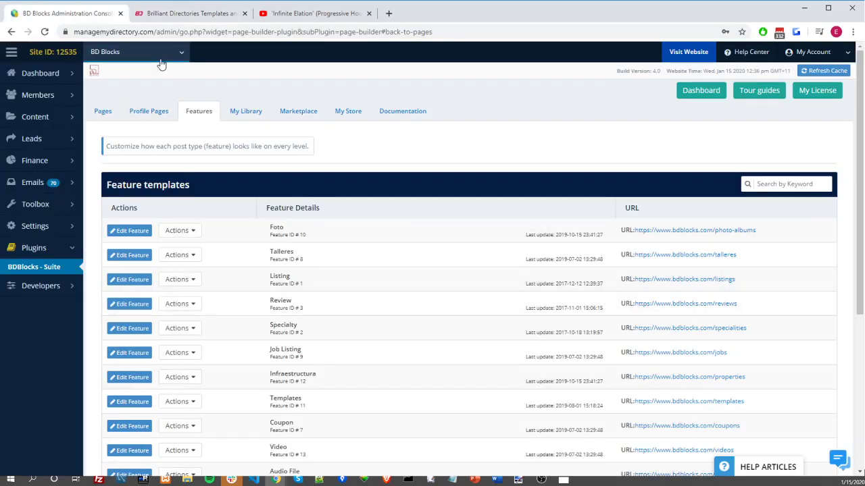
click(218, 18)
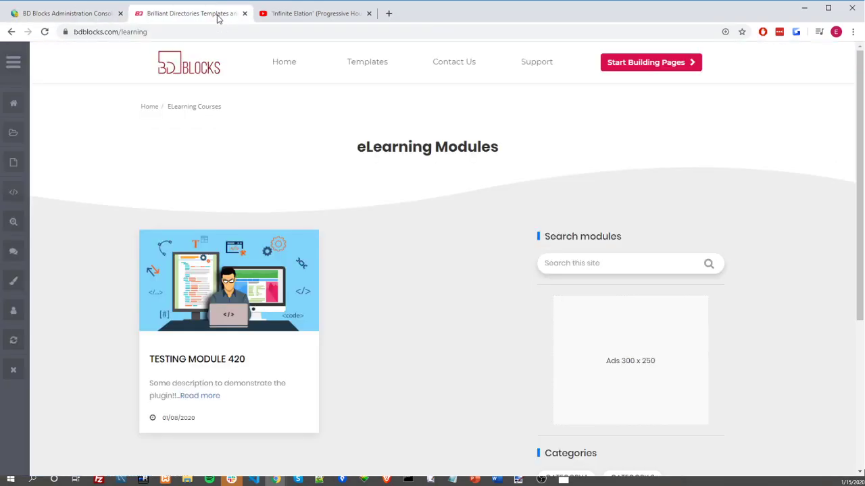
click(74, 14)
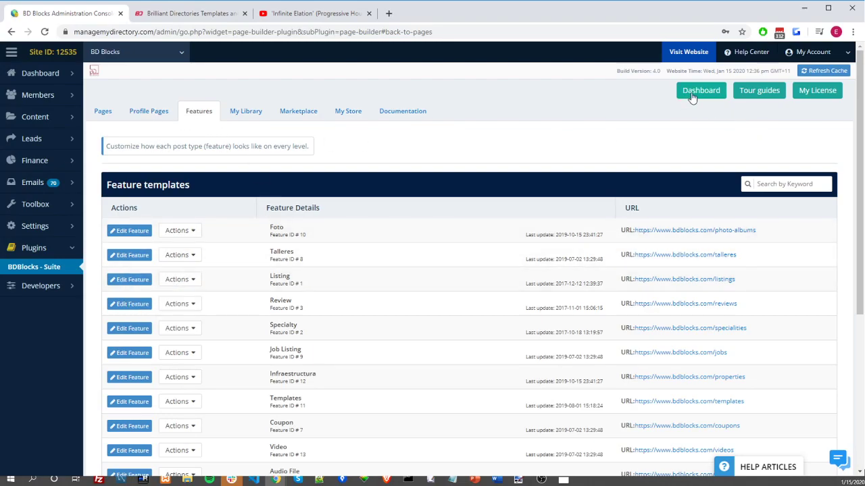
click(215, 14)
Step: Return to the administration console and open the Course Builder's list of modules
click(31, 13)
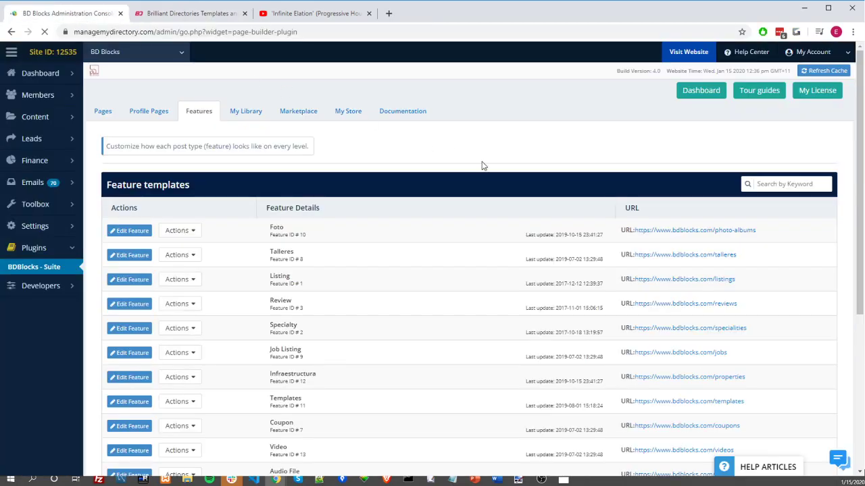
click(419, 194)
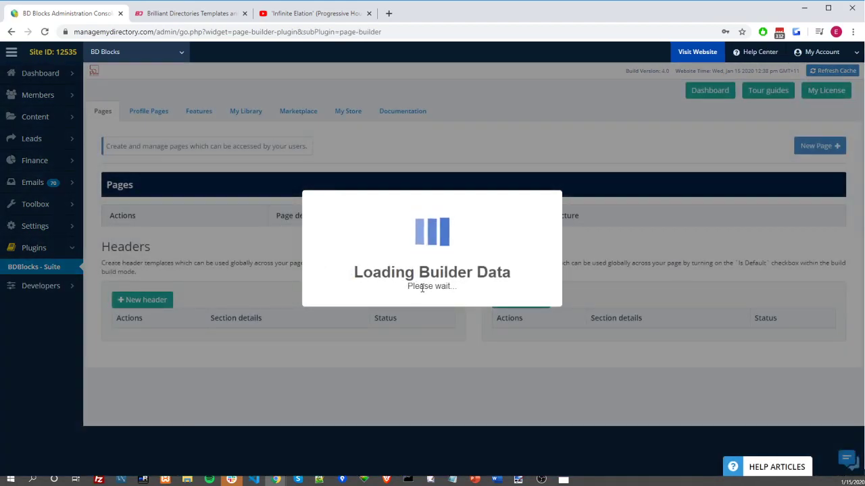
click(436, 299)
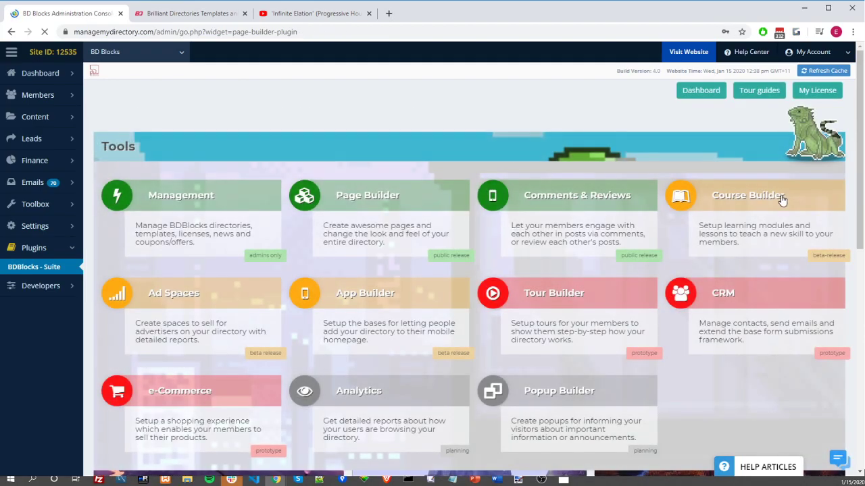
click(780, 200)
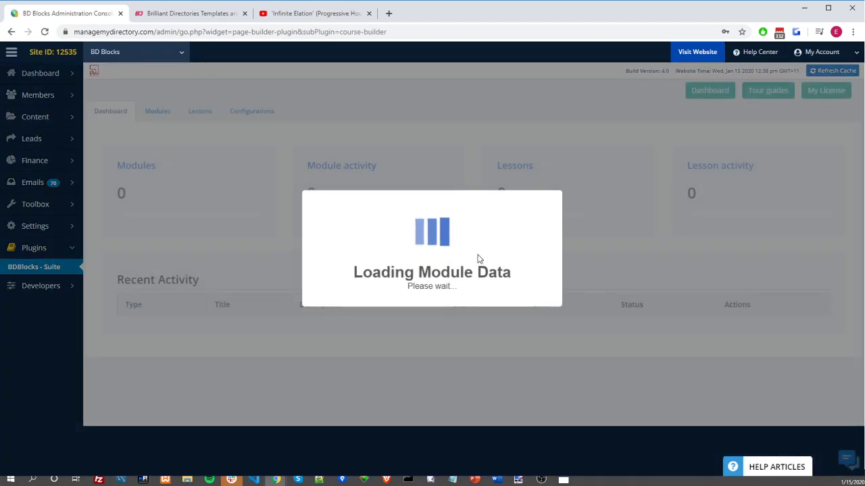
click(427, 298)
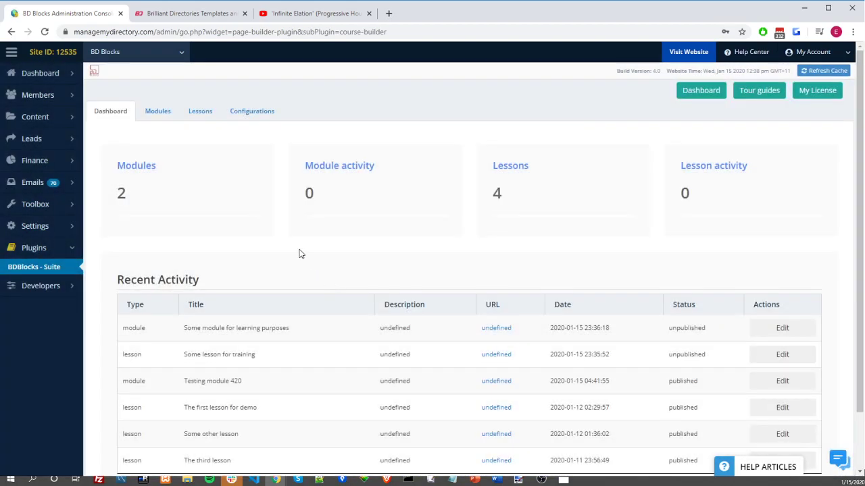
click(157, 111)
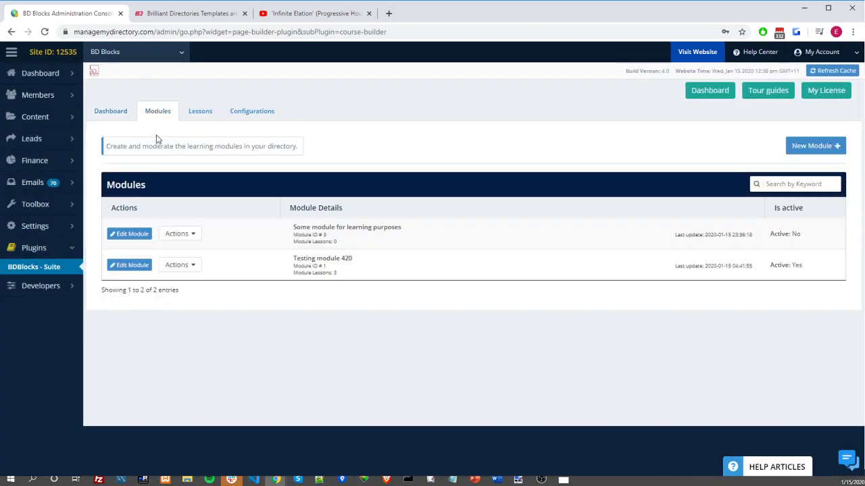
Step: Enable the module "Some module for learning purposes" and save the changes
click(115, 236)
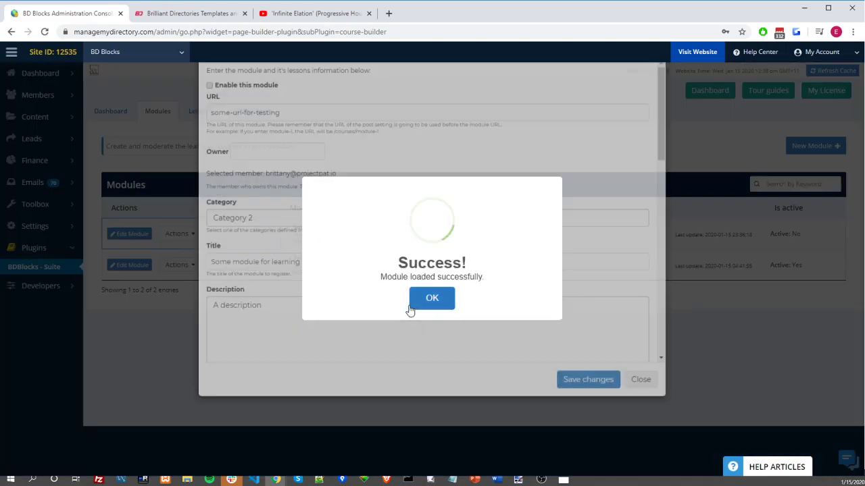
click(427, 299)
click(603, 429)
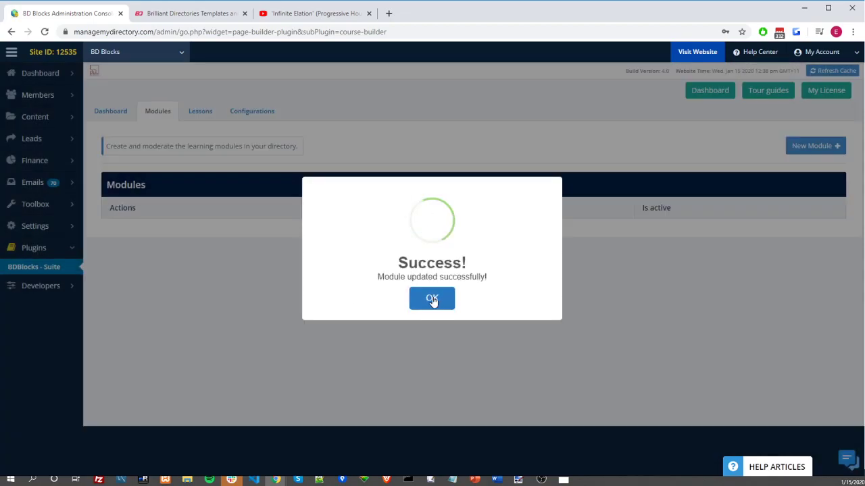
click(433, 299)
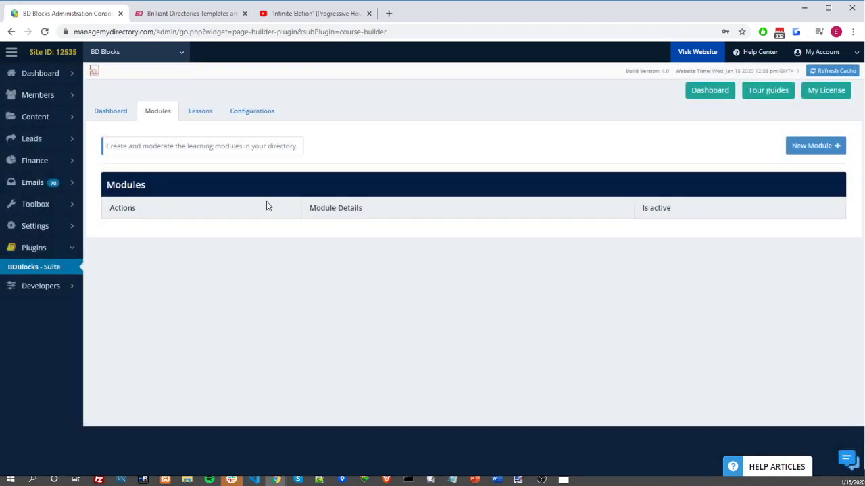
Step: Reload the website's learning page, examine the page of "Some module for learning purposes", and return to the console's module list
click(180, 13)
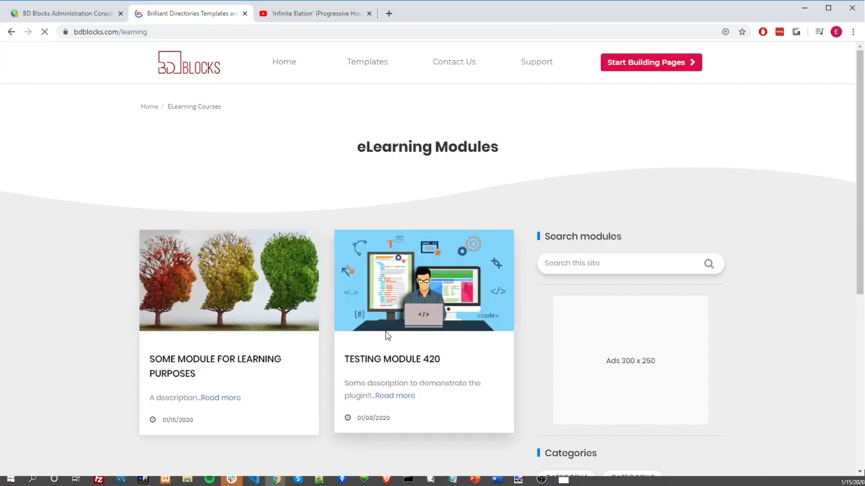
scroll(168, 388, down, 1)
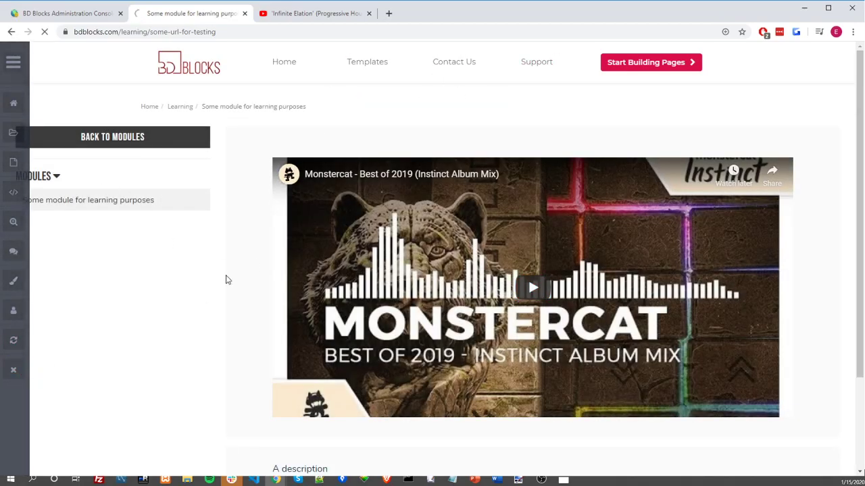
scroll(261, 267, down, 3)
scroll(203, 369, down, 2)
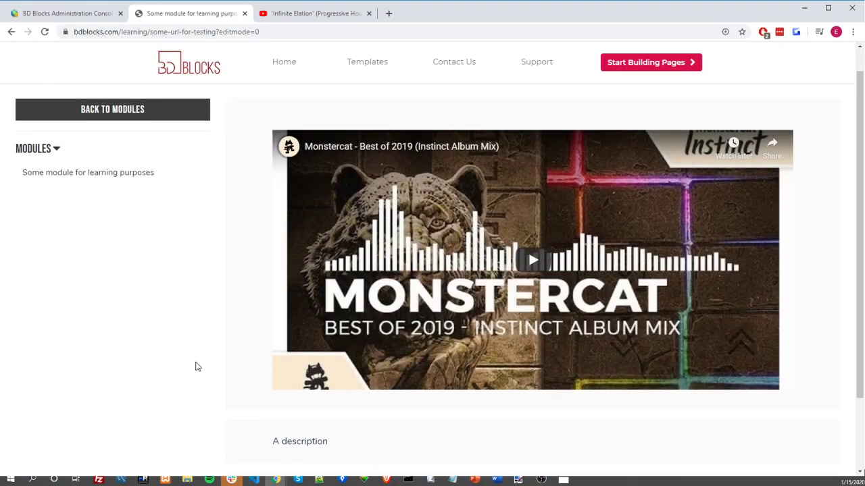
scroll(178, 405, up, 2)
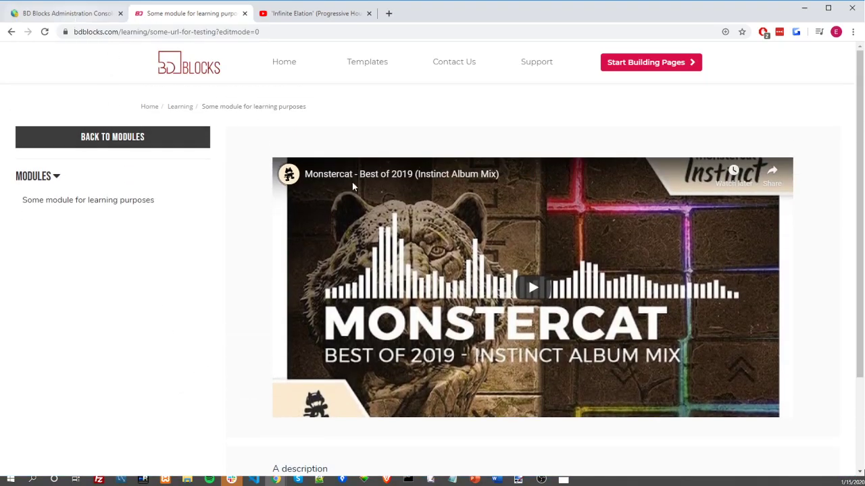
scroll(359, 400, down, 2)
click(64, 13)
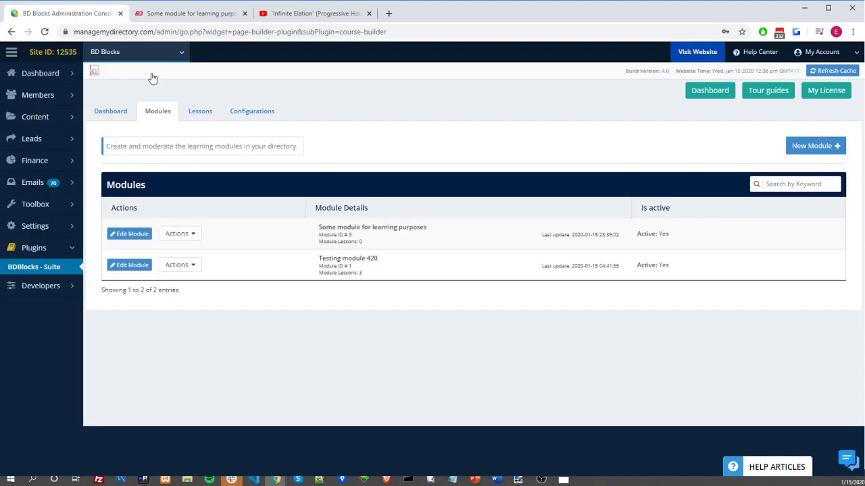
click(127, 244)
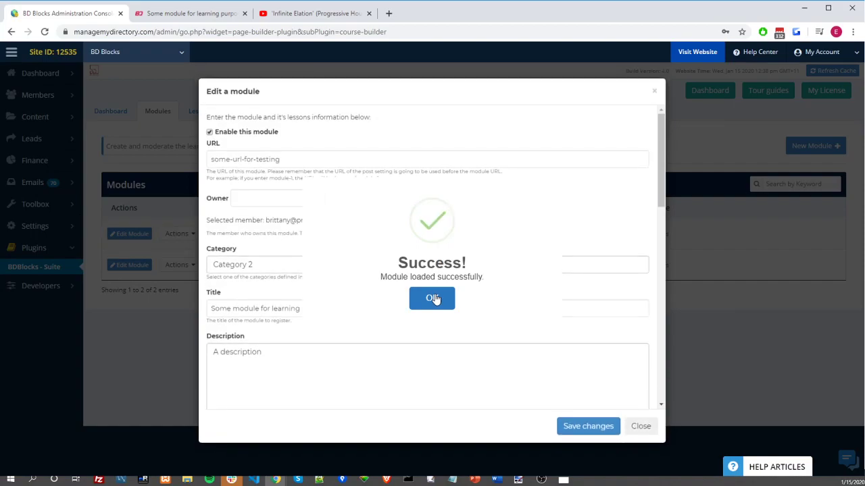
click(433, 298)
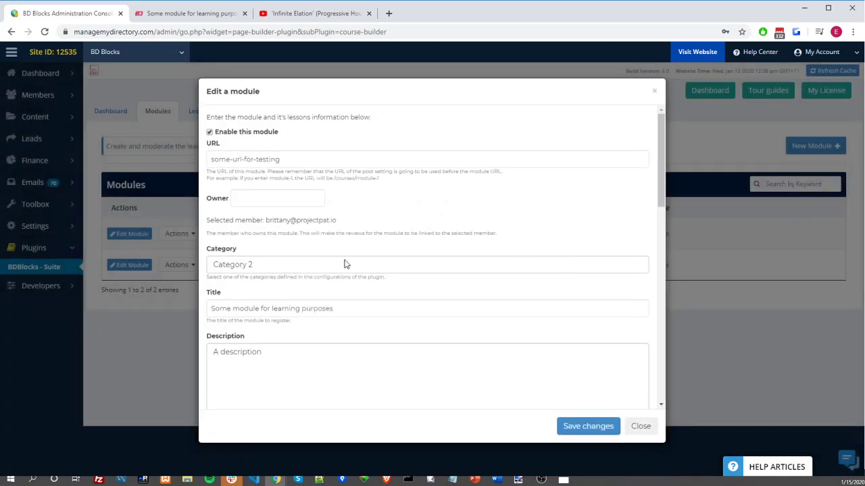
scroll(344, 263, down, 10)
scroll(491, 389, down, 1)
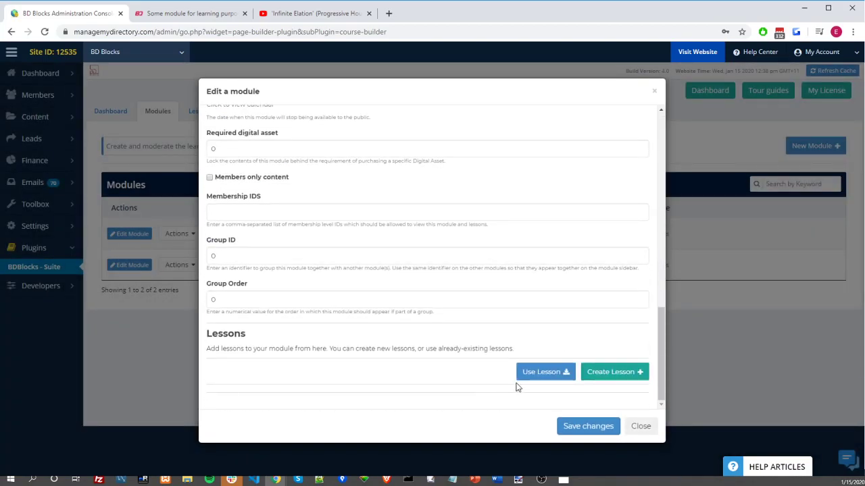
click(640, 426)
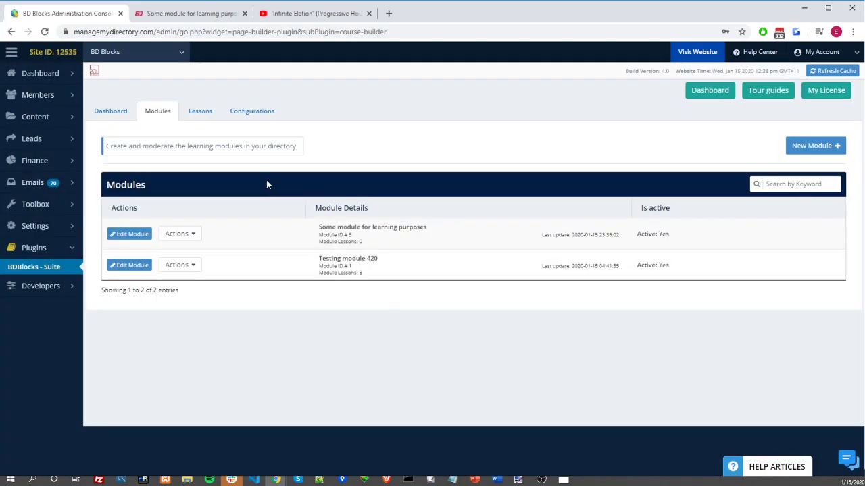
Step: Assign the existing lesson "Some lesson for training" to the module "Some module for learning purposes" and save the module
click(136, 233)
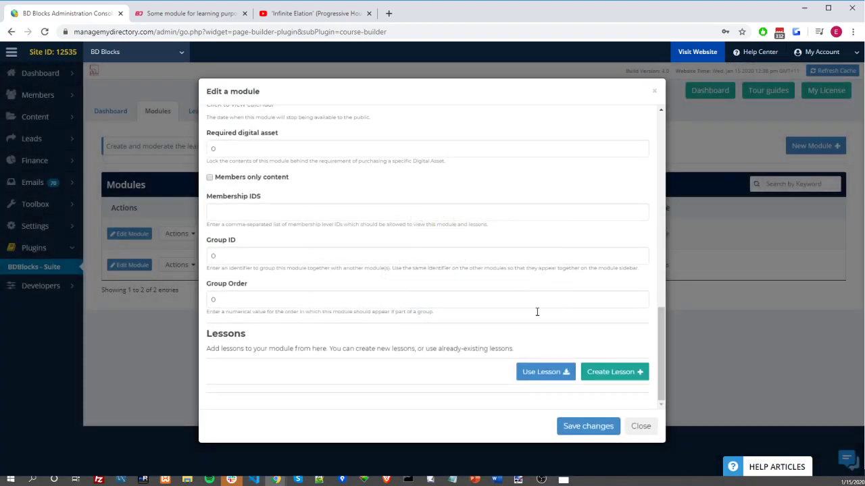
click(533, 377)
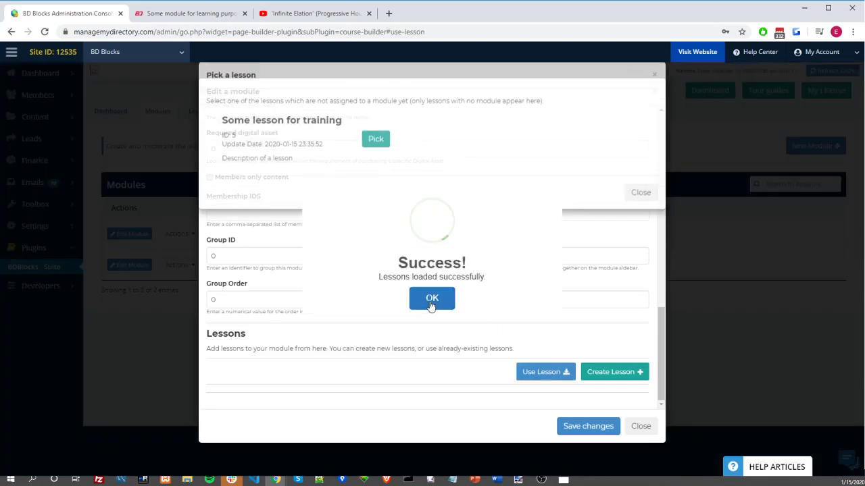
click(432, 297)
drag(229, 137, 347, 145)
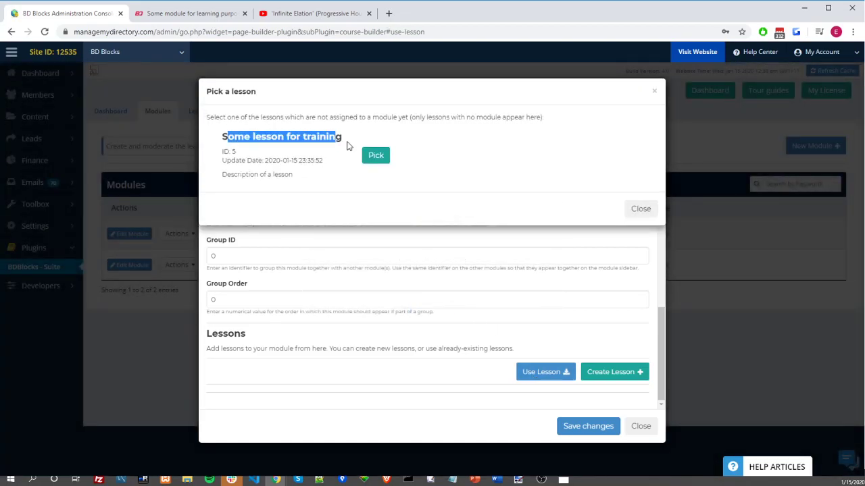
click(376, 155)
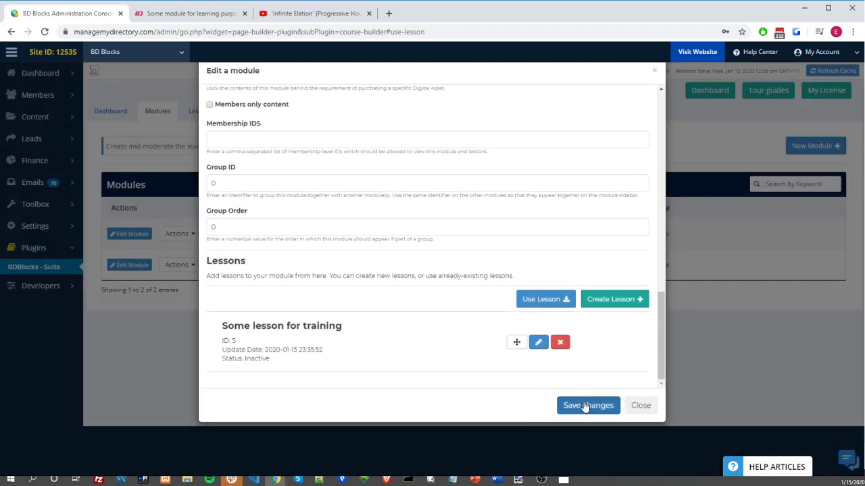
click(585, 406)
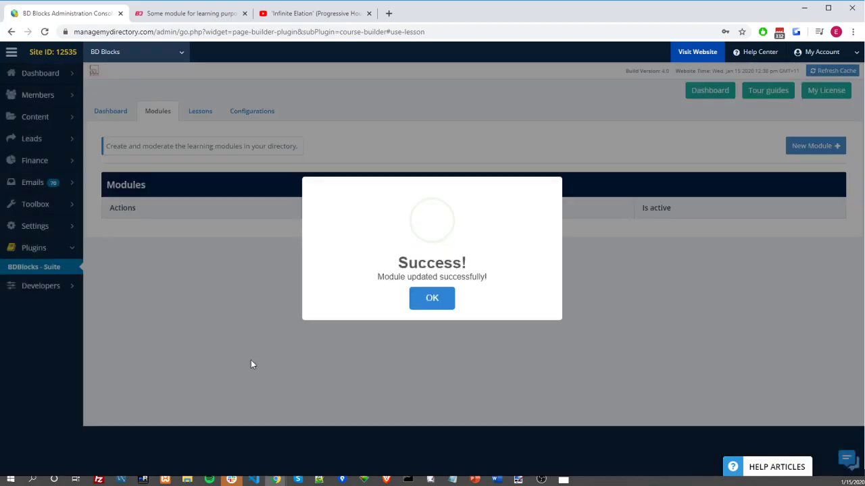
click(429, 299)
Step: Enable the lesson "Some lesson for training" in the Course Builder's lesson list and save the changes
click(203, 115)
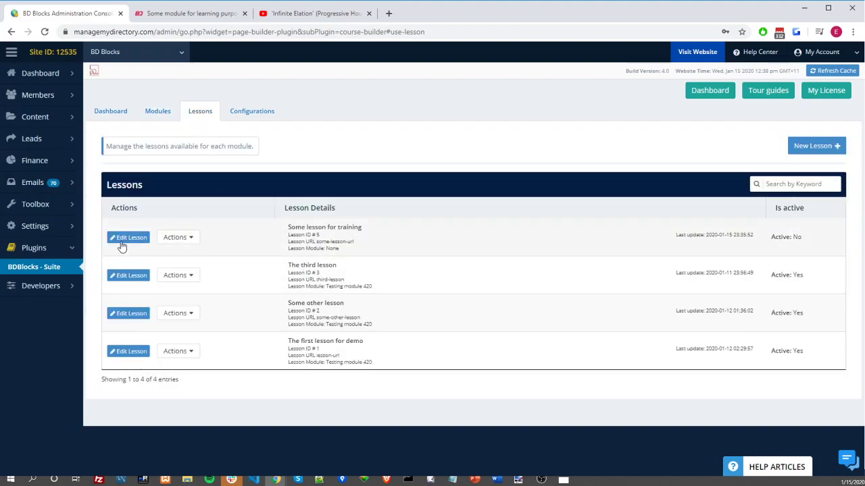
click(122, 242)
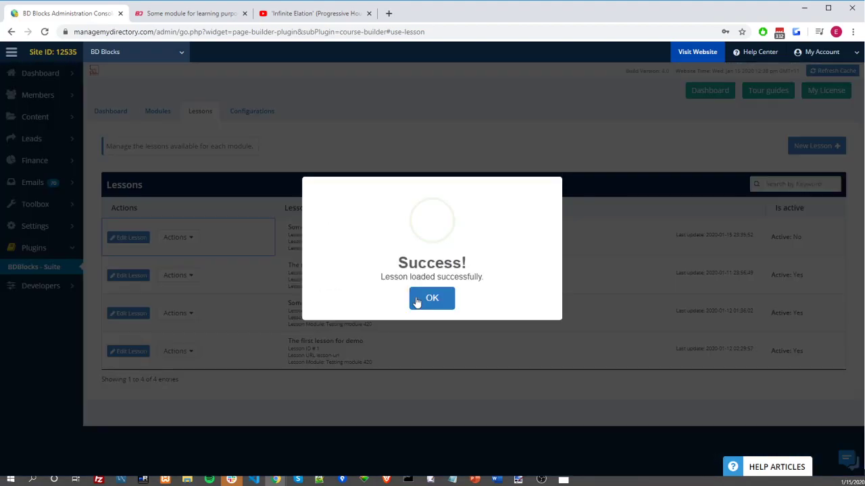
click(415, 304)
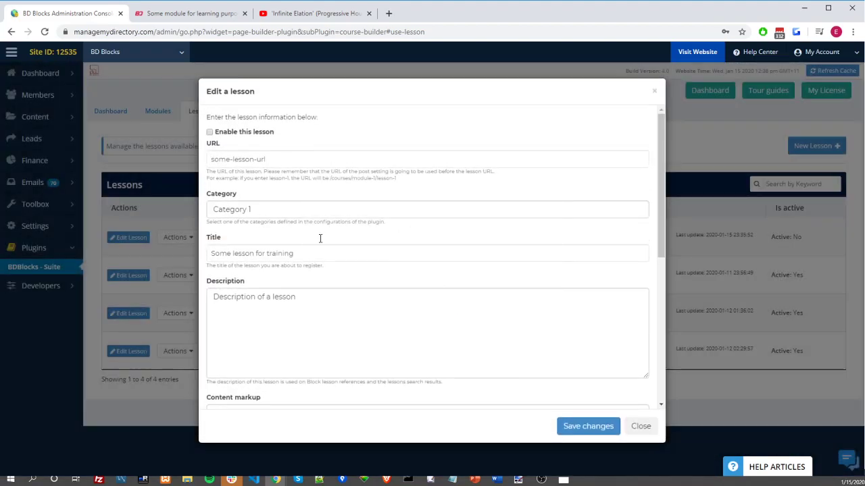
click(245, 133)
click(572, 426)
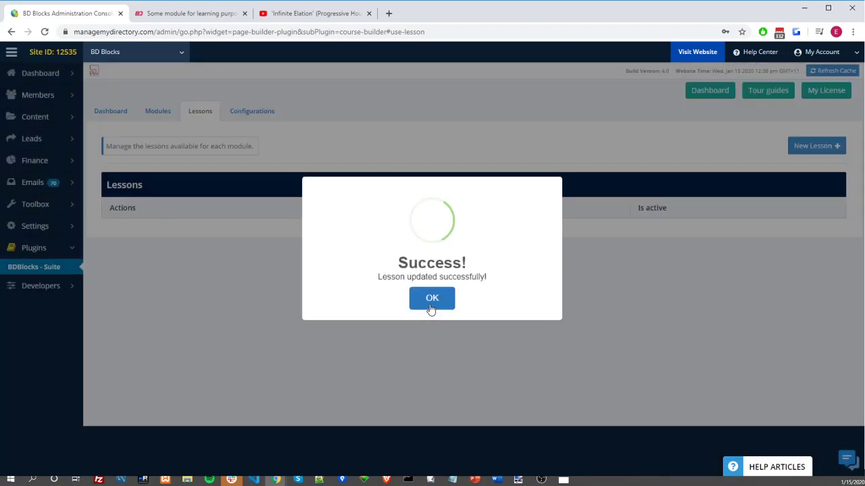
click(431, 300)
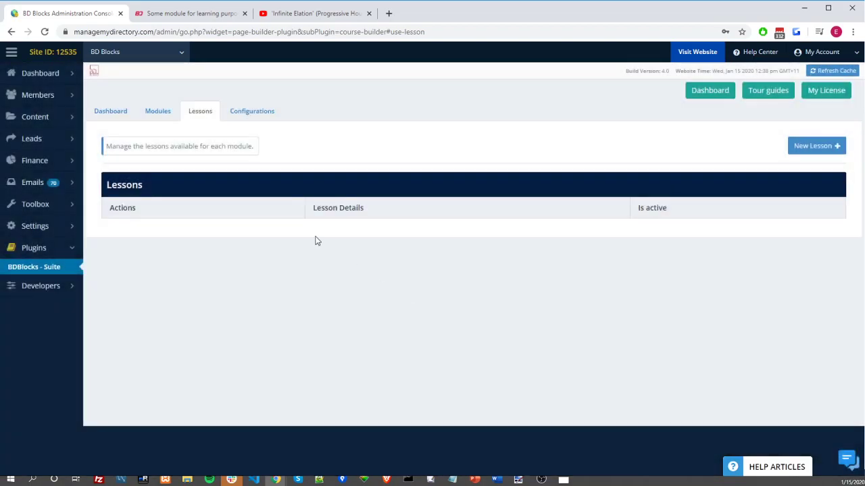
Step: Reload the module's page on the website and mark "Some lesson for training" as completed in its Progress column
click(209, 15)
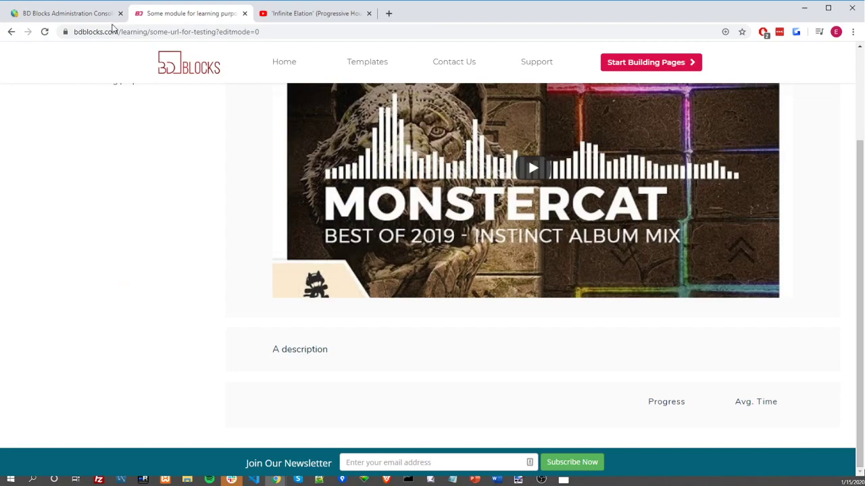
click(48, 32)
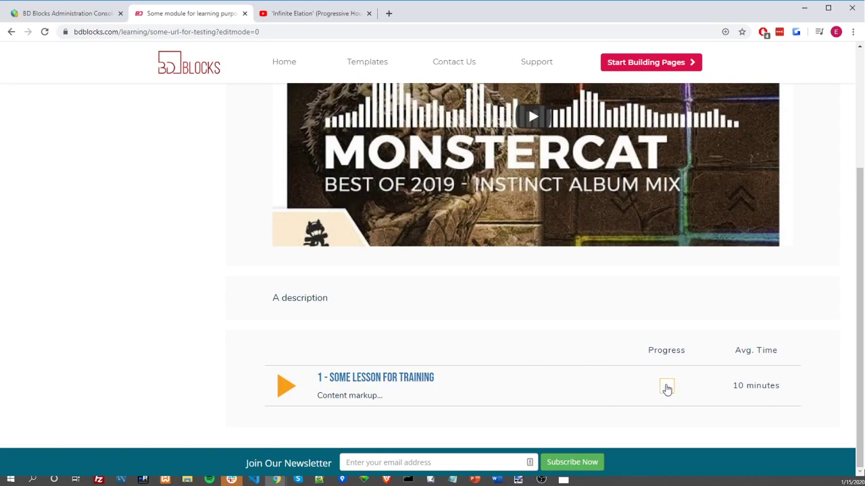
click(667, 389)
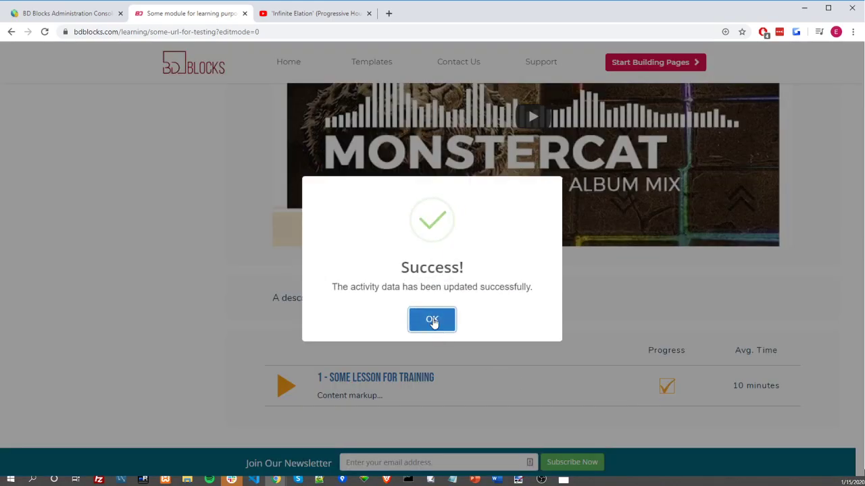
click(433, 318)
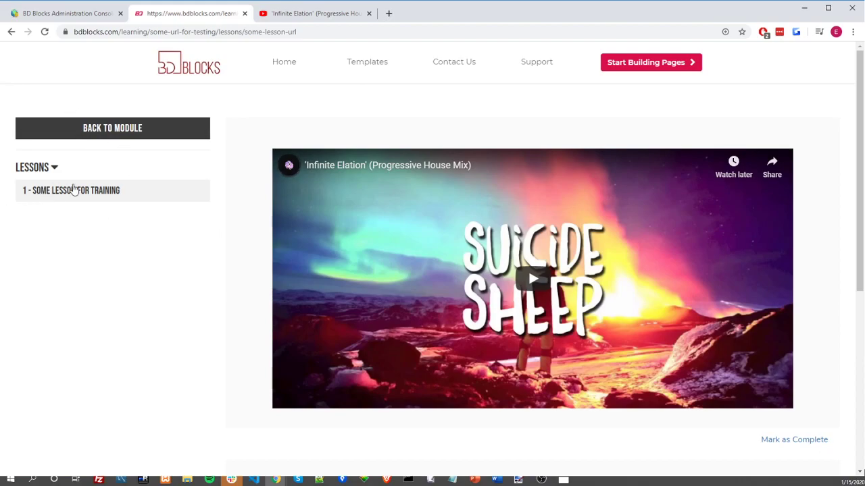
Step: Look over the "Some lesson for training" page on the website, including its video, content markup and comments section
scroll(321, 315, down, 5)
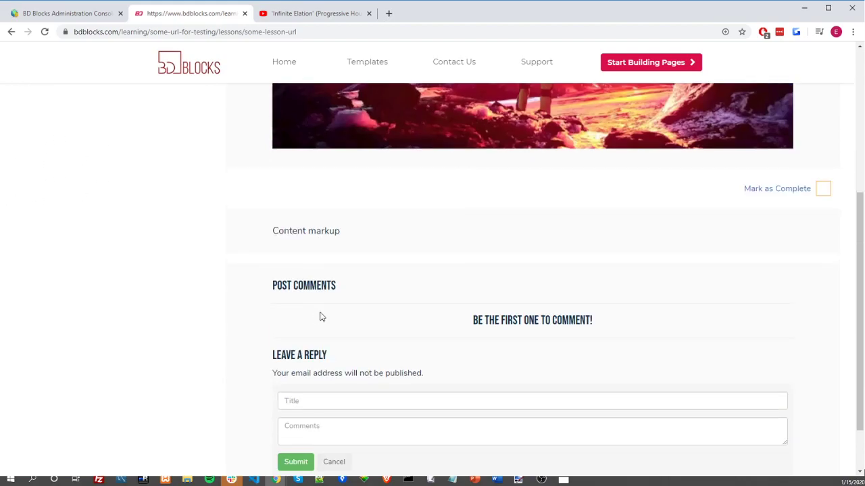
scroll(342, 347, up, 2)
drag(375, 317, 272, 318)
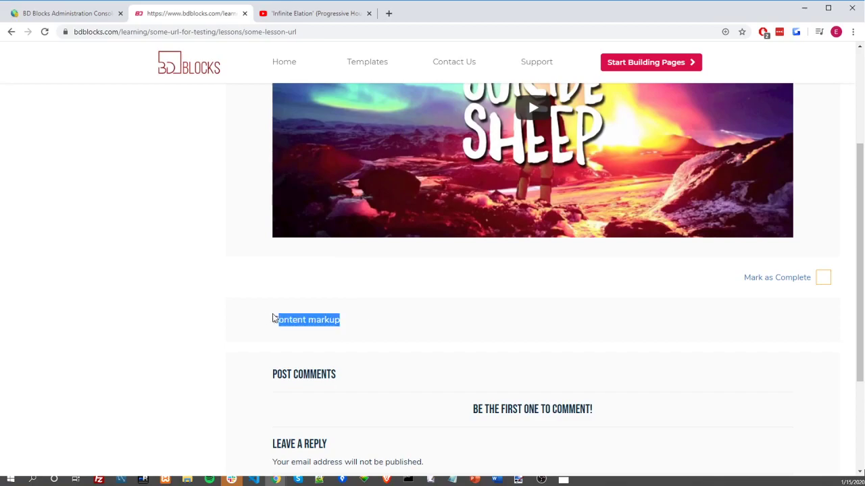
click(355, 318)
scroll(667, 219, up, 3)
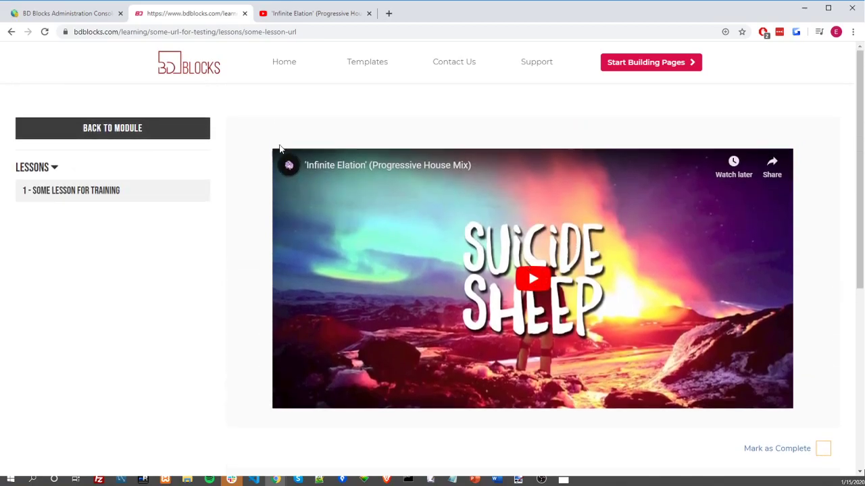
Step: Return to the administration console and open "Some module for learning purposes" for editing from the module list
click(71, 15)
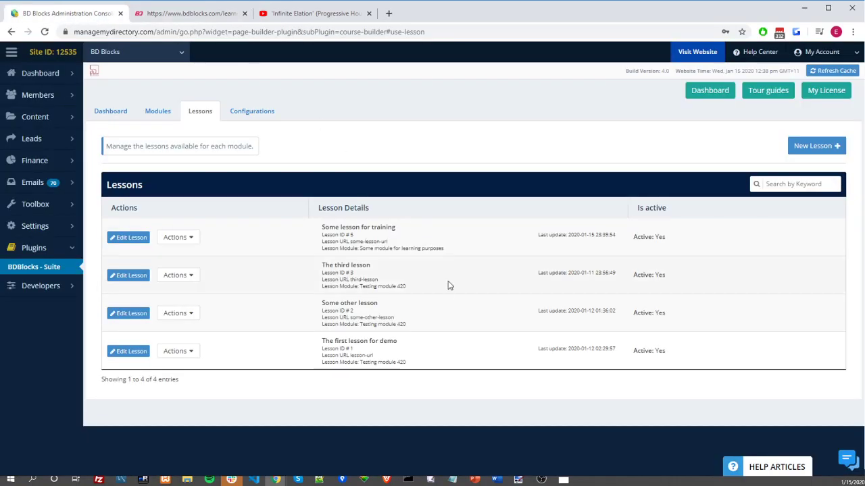
click(156, 112)
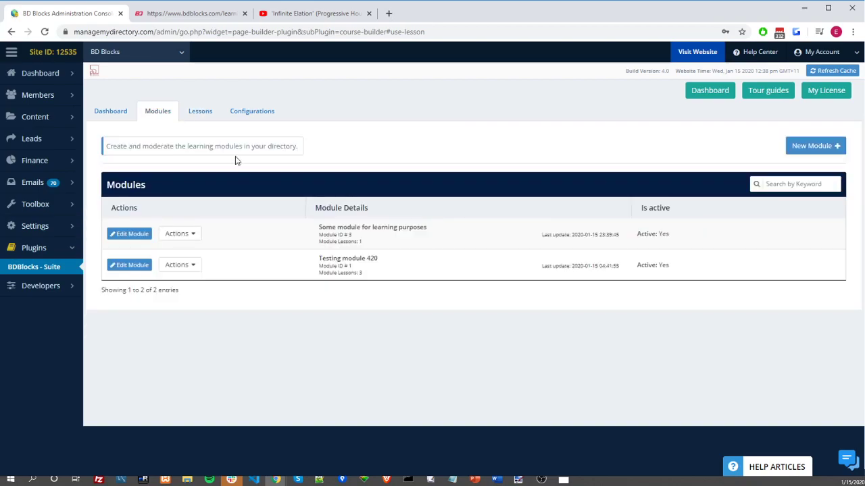
click(139, 236)
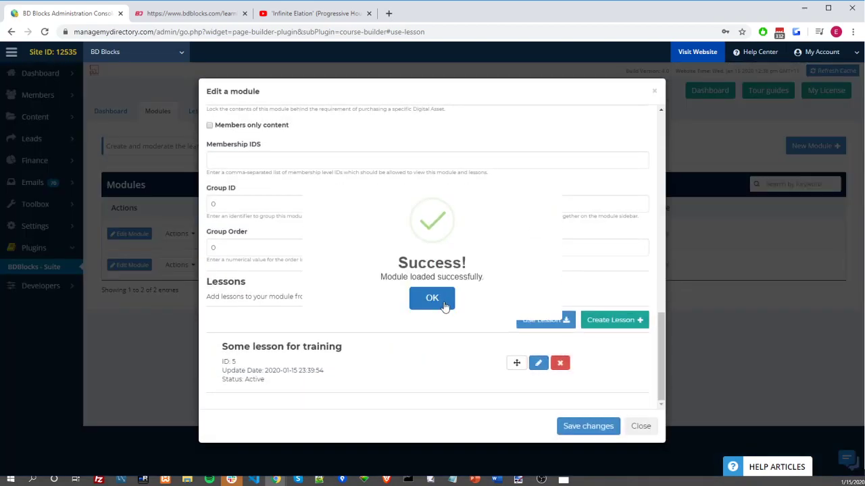
click(432, 299)
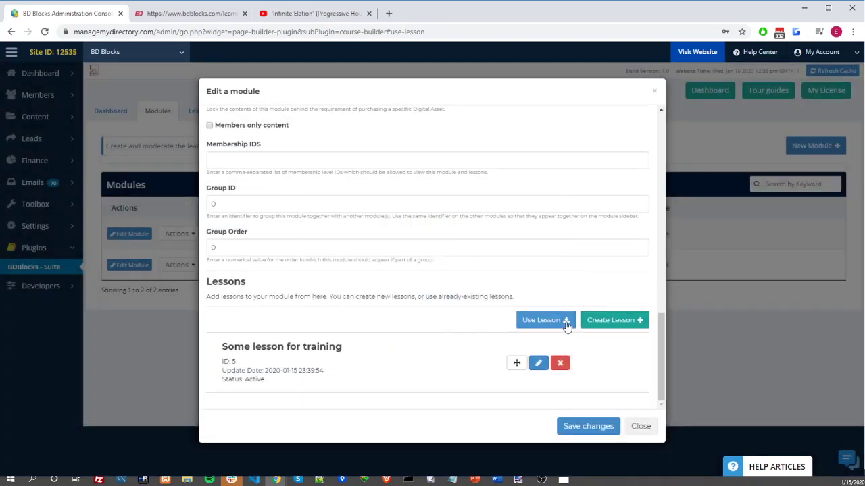
Step: Start a new lesson within the module, enable it, and enter the URL "some-other-lesson" and the title "Lesson title"
click(605, 321)
click(228, 133)
click(231, 161)
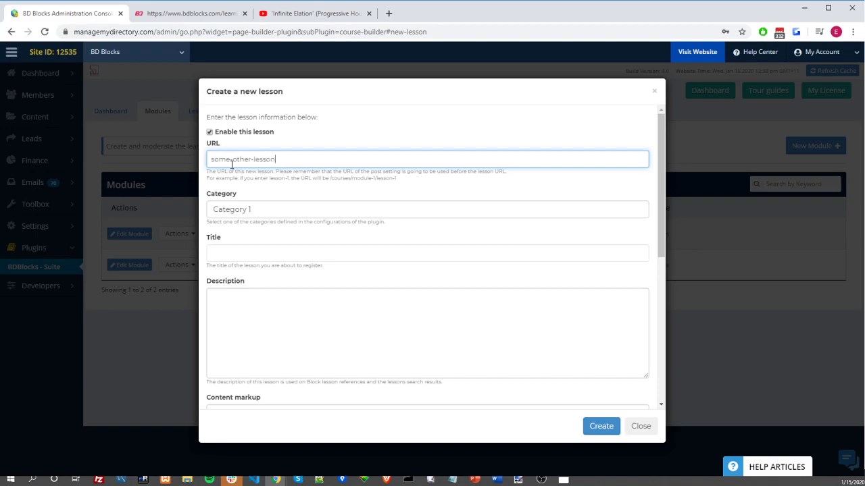
click(299, 254)
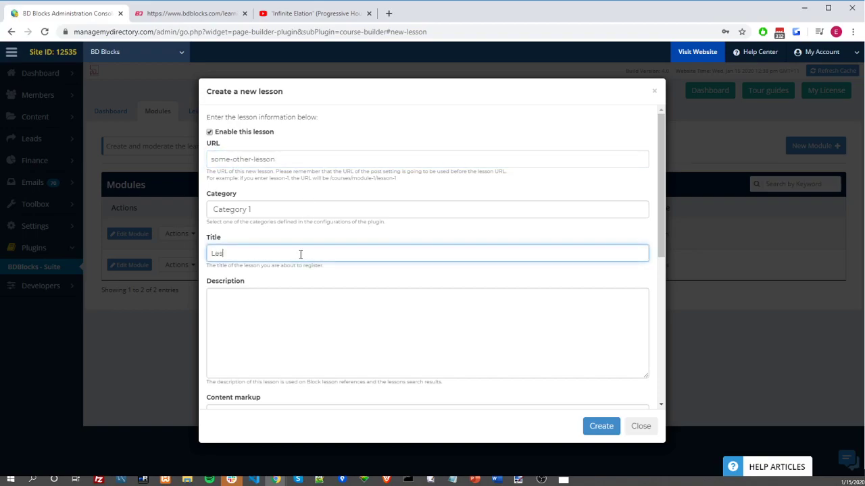
Step: Enter "Lesson description" as the new lesson's description and "Markup for the second lesson" as its content markup
click(373, 336)
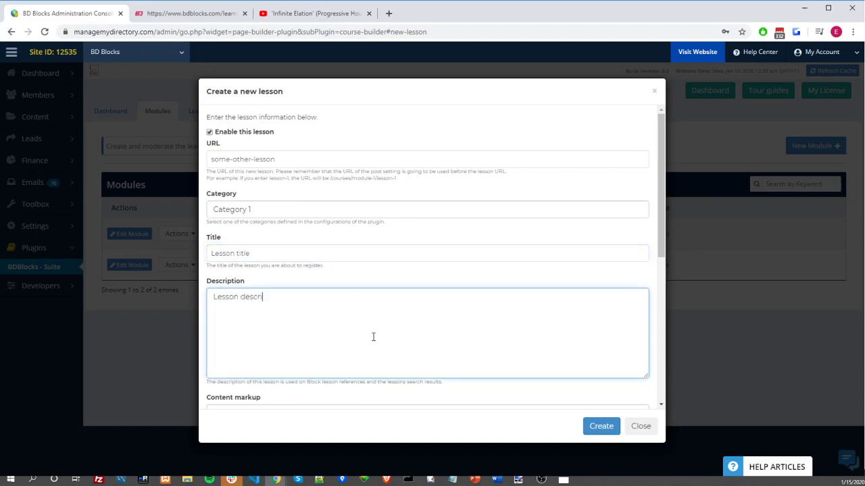
scroll(338, 338, down, 2)
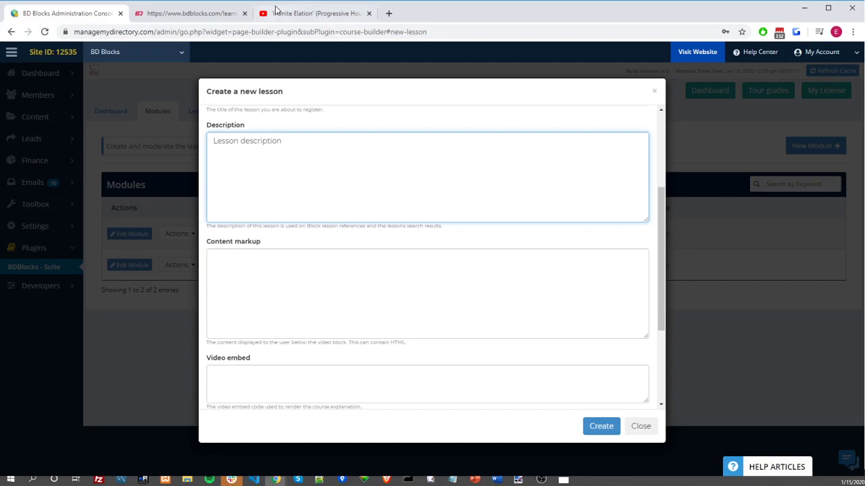
click(358, 323)
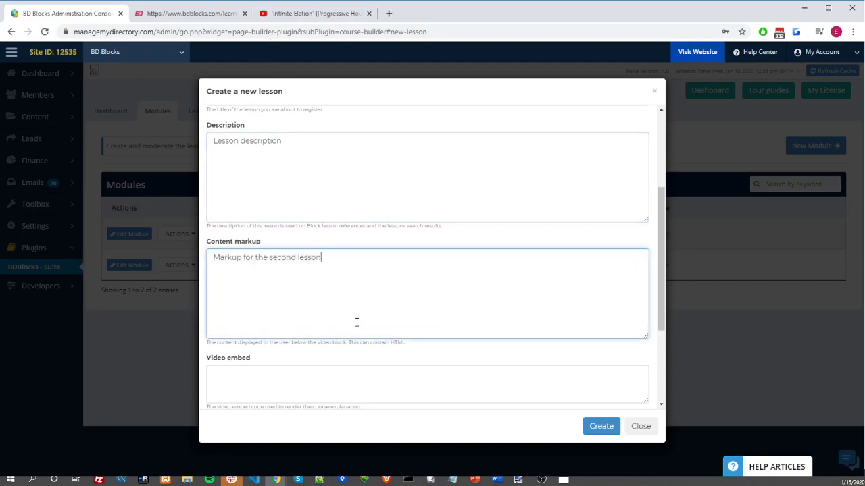
Step: Switch to YouTube, open the suggested video 'Taking You Higher Pt. 4' (Progressive House Mix) and copy its embed code
click(302, 16)
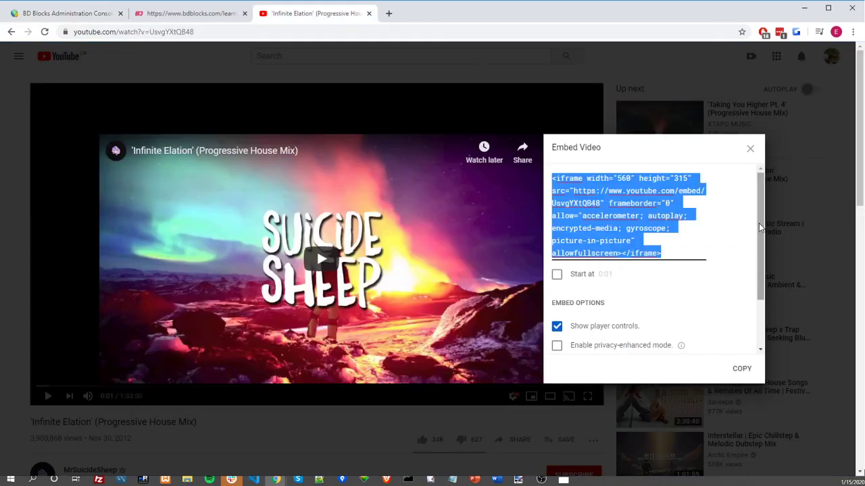
click(752, 148)
click(733, 119)
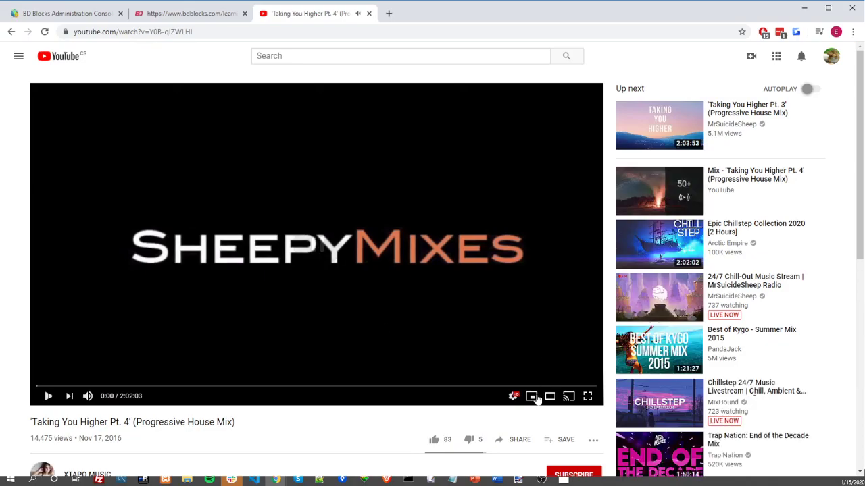
click(518, 439)
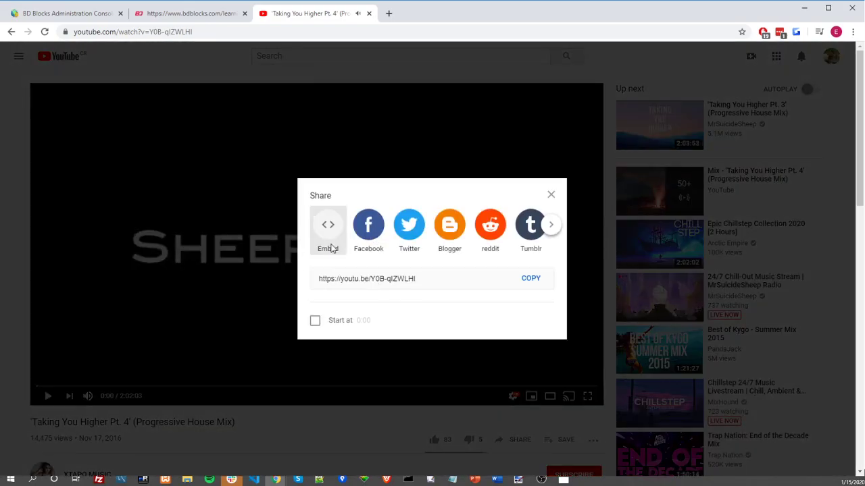
click(328, 247)
key(ctrl+c)
Step: Return to the console, paste the embed code into the new lesson's video embed, and set its width to 100% and height to 500
click(183, 19)
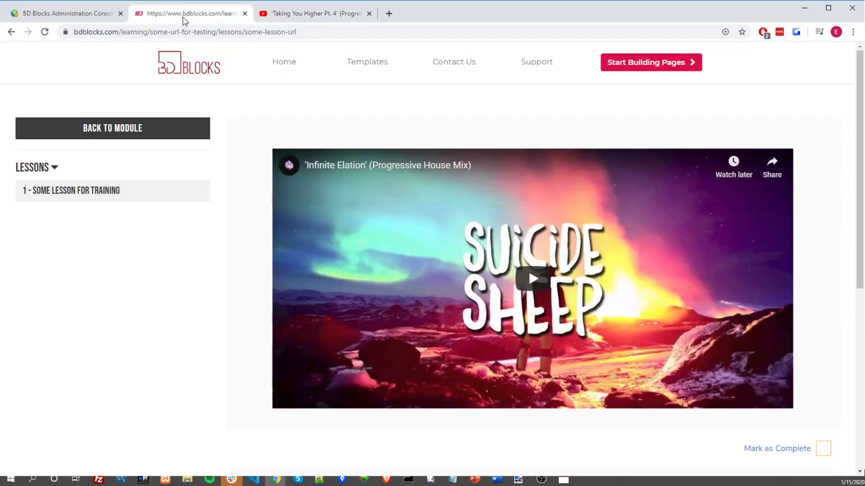
click(115, 20)
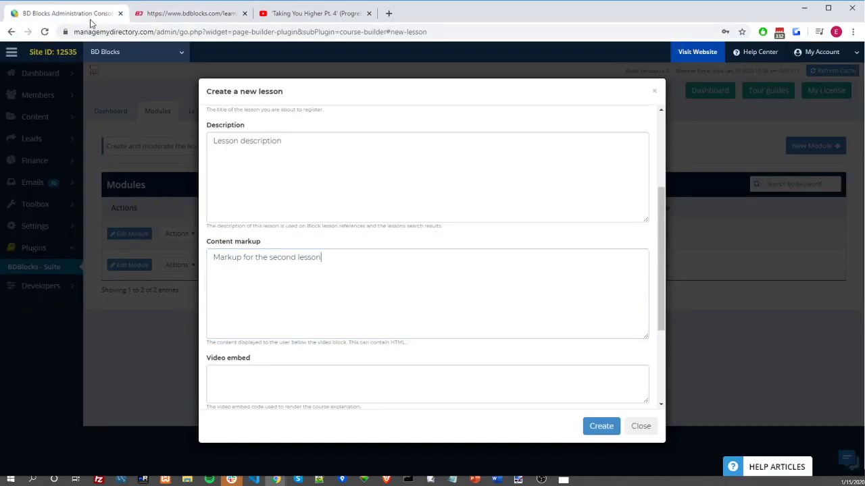
key(Tab)
scroll(366, 291, down, 2)
key(ctrl+v)
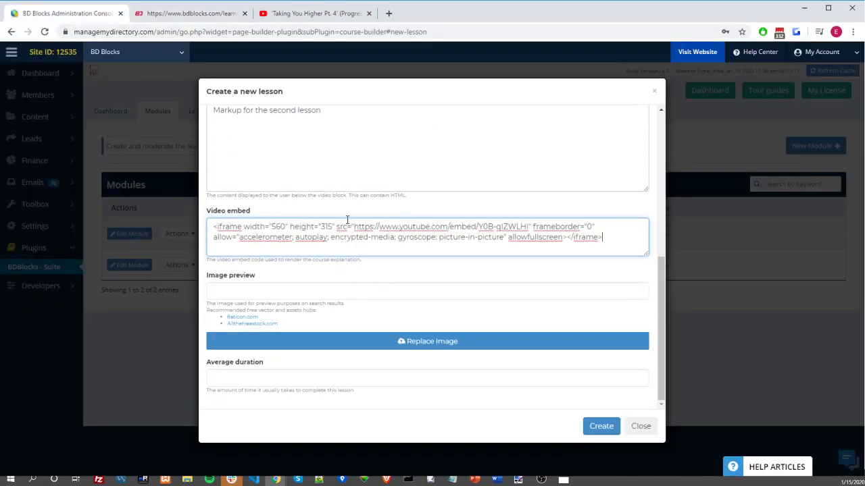
text(100%)
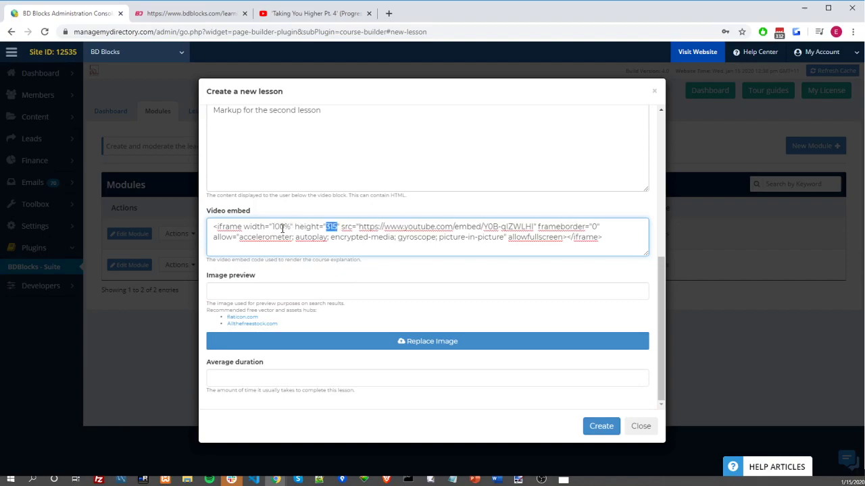
text(500)
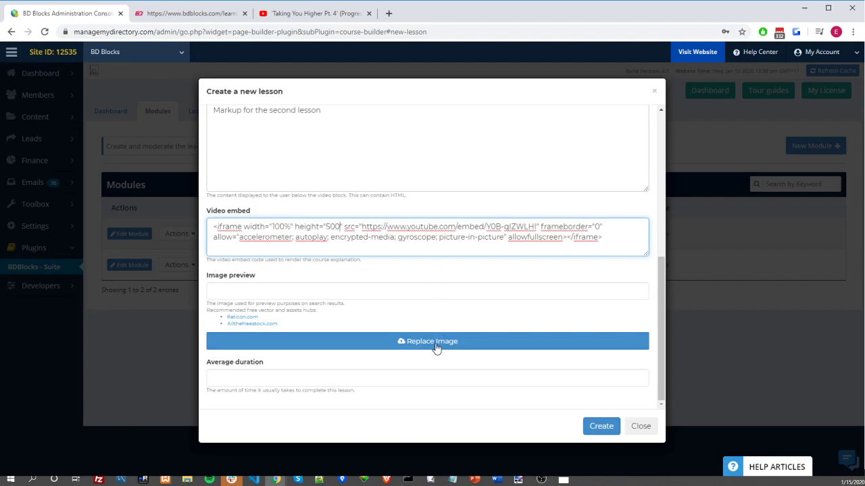
Step: Choose the 0_HICLyAdNSIyT0ODU.jpg library image as the new lesson's preview and set its average duration to 5 minutes
click(436, 345)
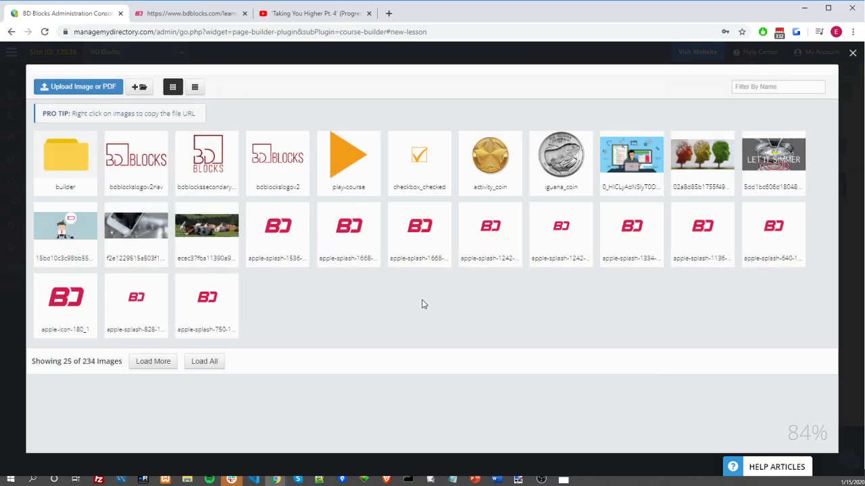
click(610, 170)
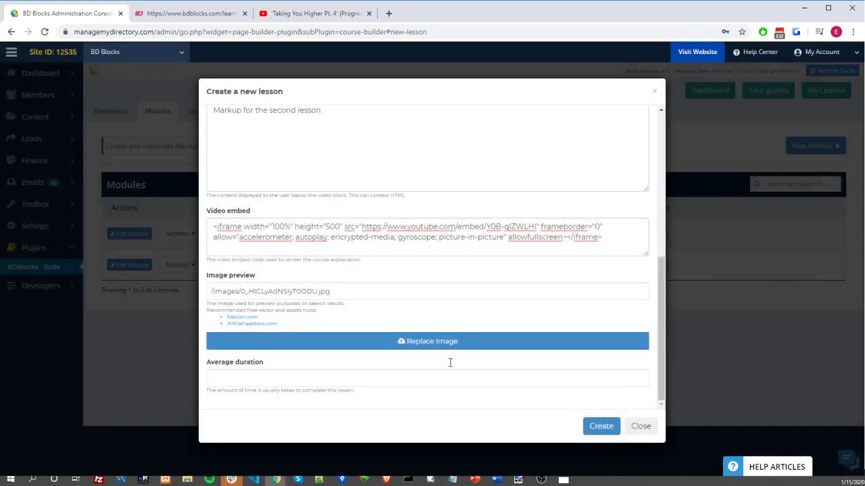
click(361, 378)
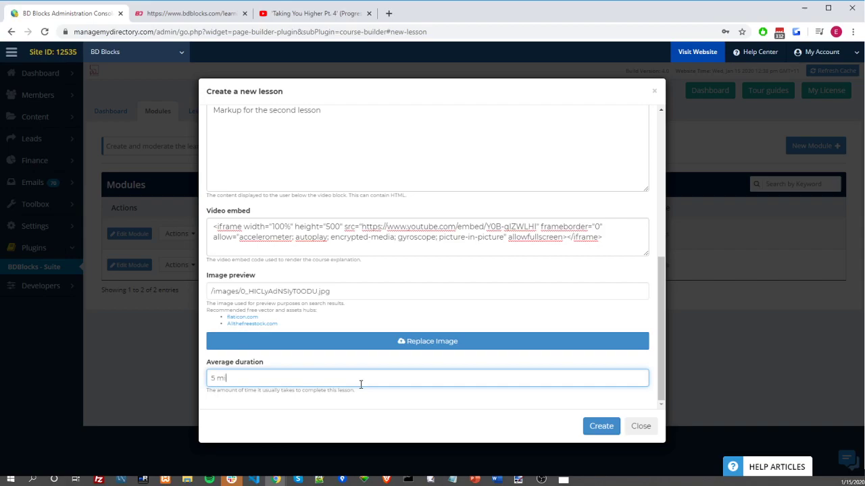
Step: Create the second lesson and save the changes to its module
click(600, 426)
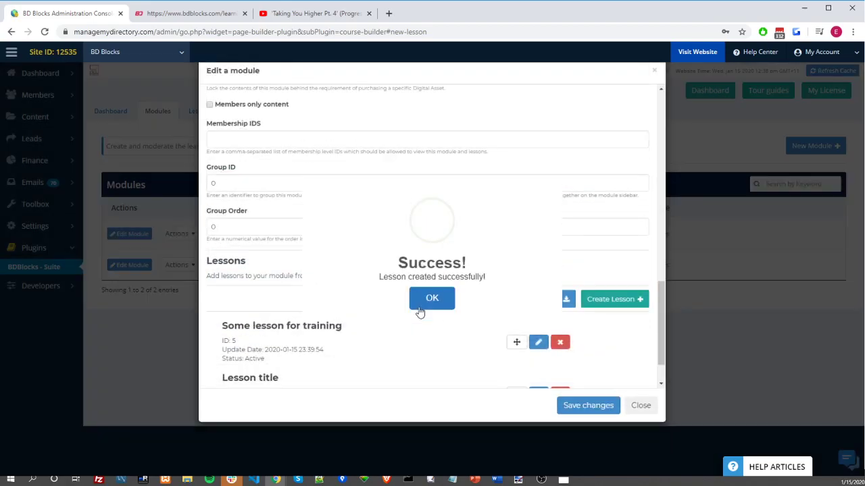
click(420, 311)
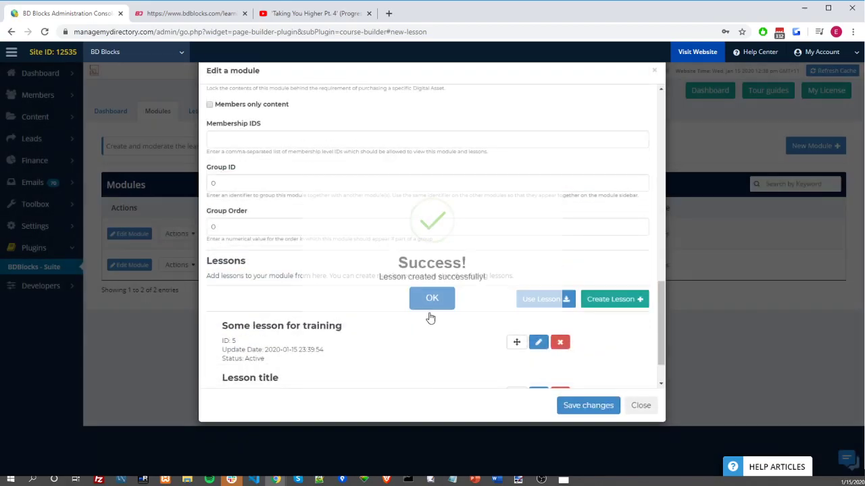
click(582, 410)
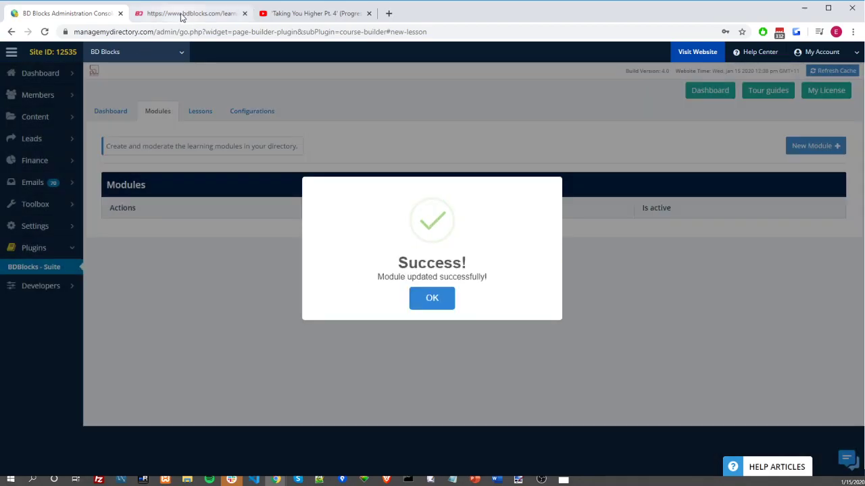
Step: Switch to the website, reload the lesson page and review the pages of both lessons in the module
click(177, 14)
click(45, 32)
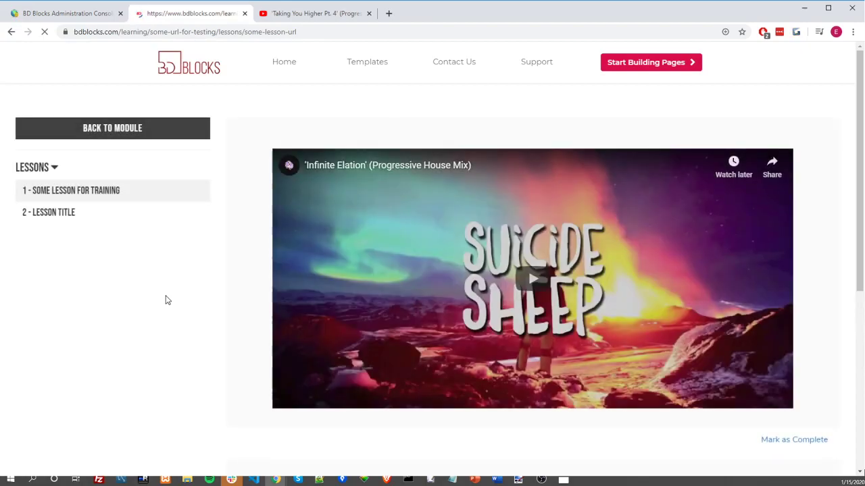
scroll(62, 271, down, 4)
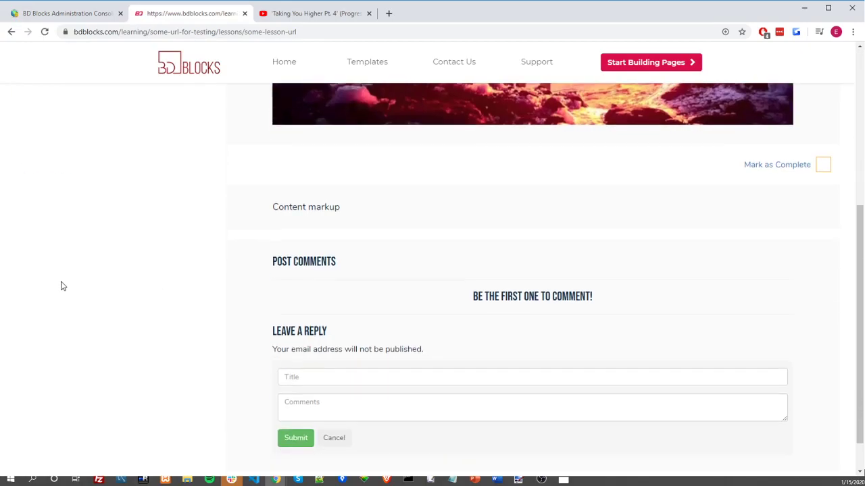
scroll(71, 294, up, 4)
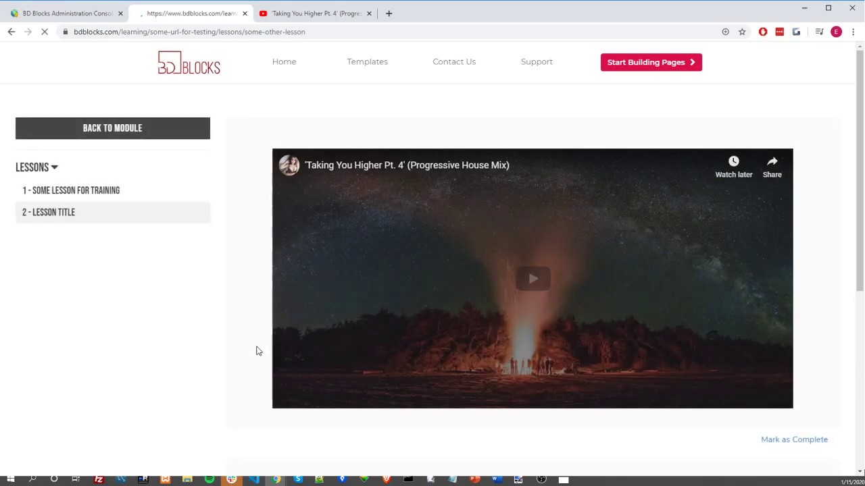
scroll(858, 304, down, 2)
scroll(619, 300, up, 2)
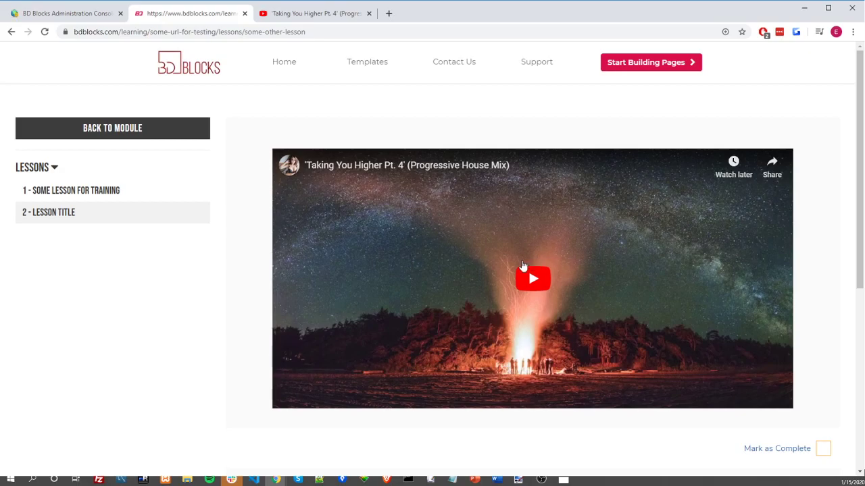
click(97, 191)
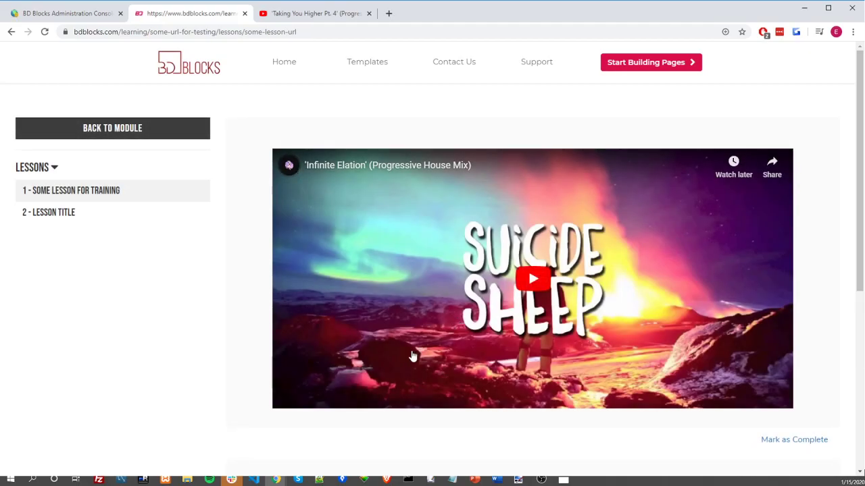
scroll(411, 357, down, 3)
scroll(410, 360, down, 2)
scroll(399, 351, up, 5)
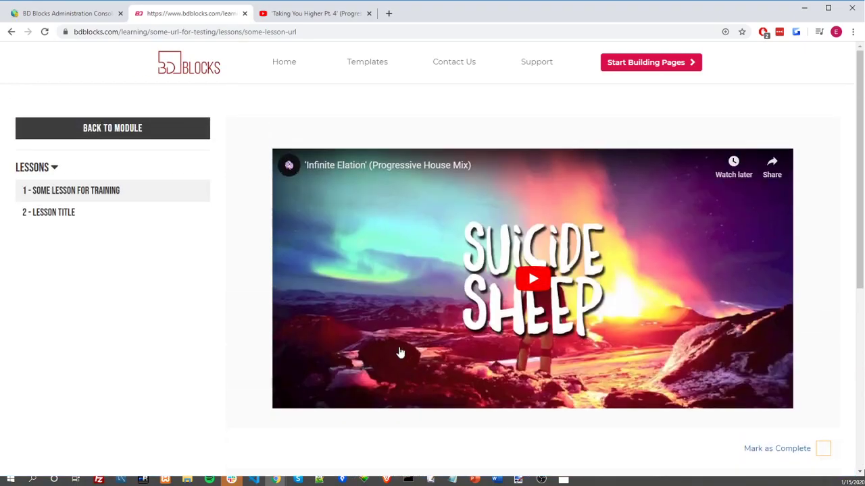
Step: Return to the administration console, open the Course Builder from the suite's tools and review its dashboard
click(68, 19)
click(420, 303)
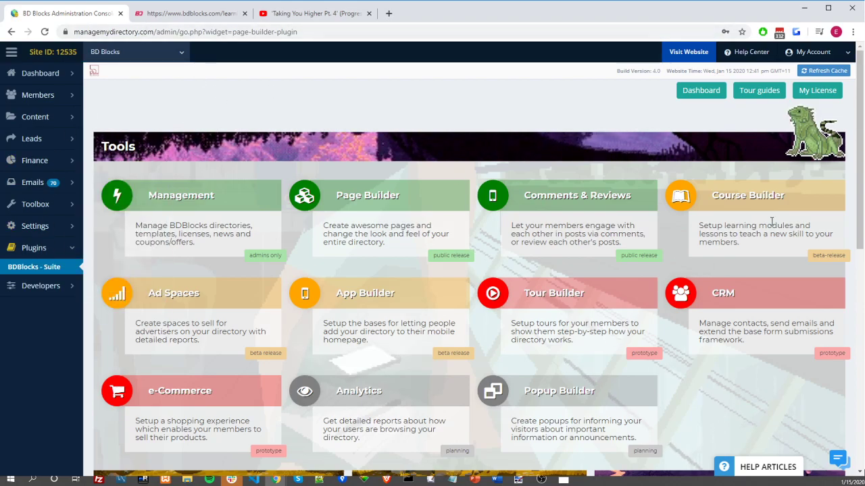
click(781, 204)
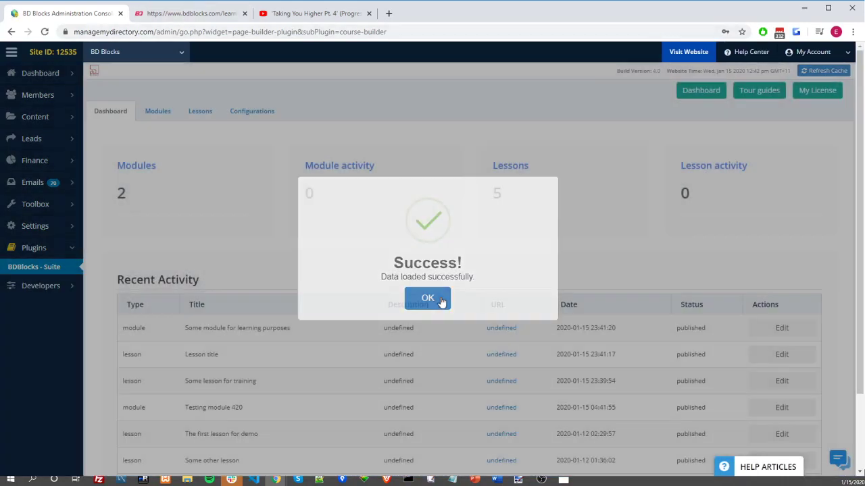
click(438, 299)
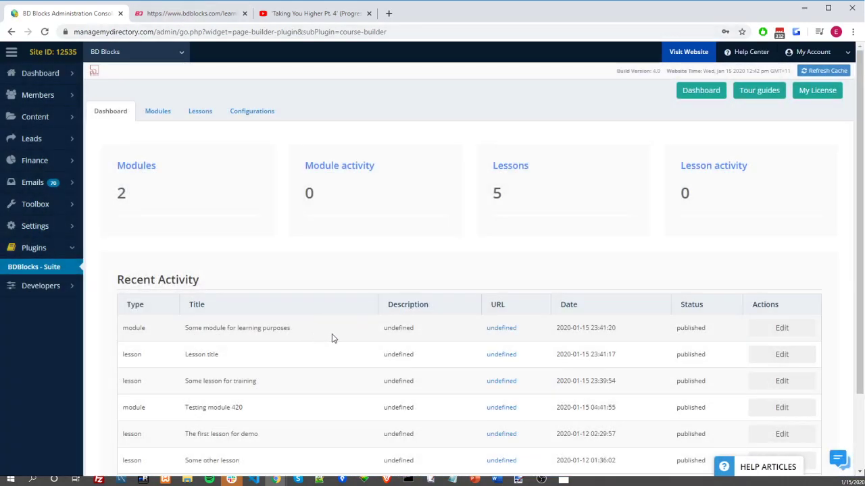
scroll(334, 345, down, 2)
scroll(335, 357, up, 2)
Step: Edit the module 'Some module for learning purposes' to be members-only content with membership ID 420, and save it
click(156, 119)
click(138, 234)
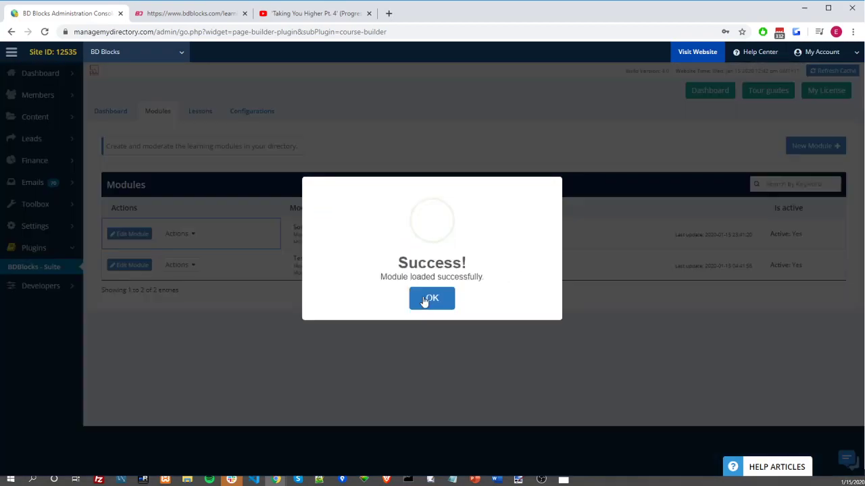
click(414, 299)
scroll(409, 300, down, 4)
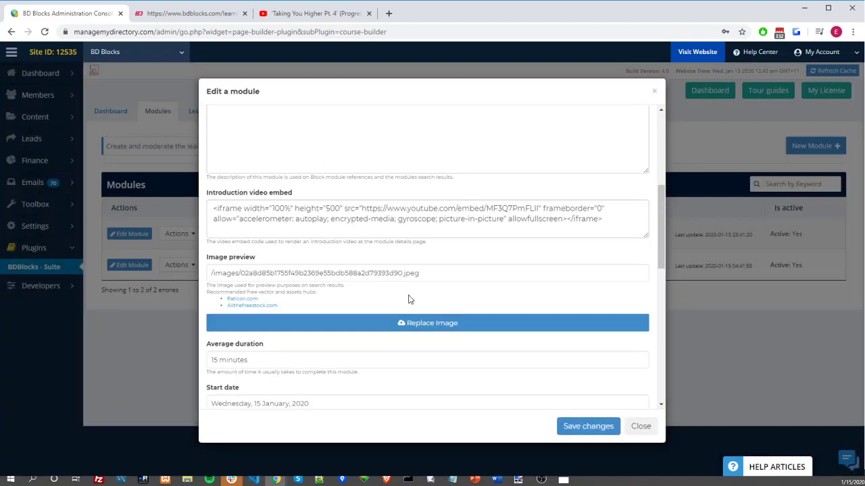
scroll(408, 300, down, 8)
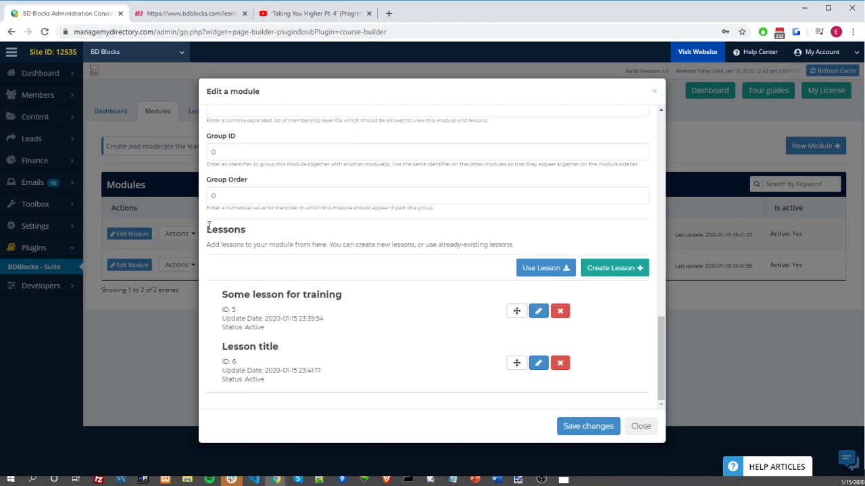
scroll(209, 227, up, 3)
click(229, 264)
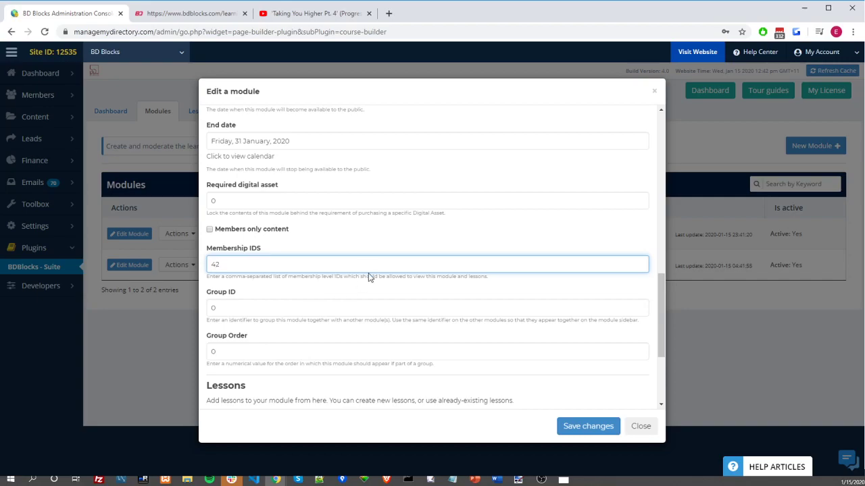
click(237, 230)
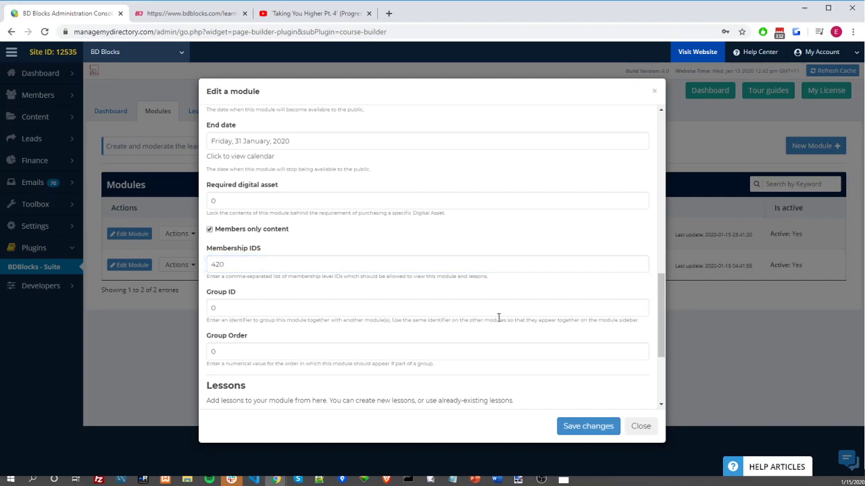
click(608, 429)
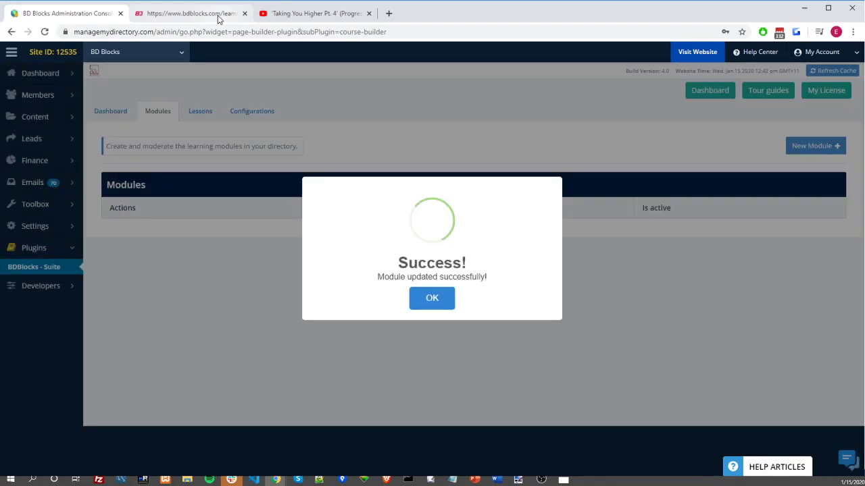
Step: Switch to the website and go back to the module page to check access under the membership restriction
click(202, 14)
click(121, 135)
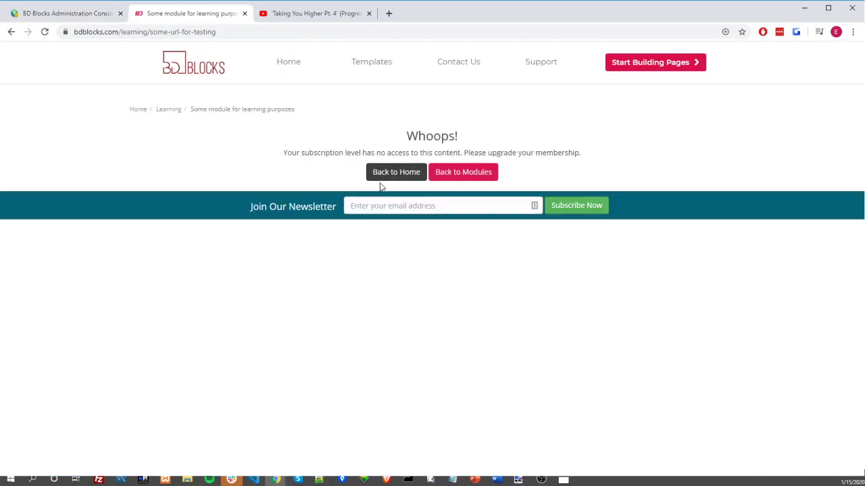
drag(275, 156, 420, 152)
click(400, 150)
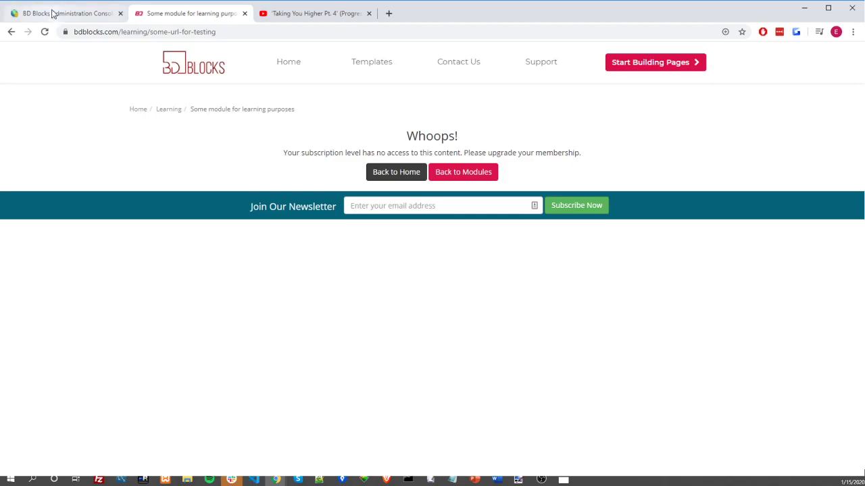
Step: Return to the console, reopen 'Some module for learning purposes', turn off its members-only restriction and save the module
click(84, 15)
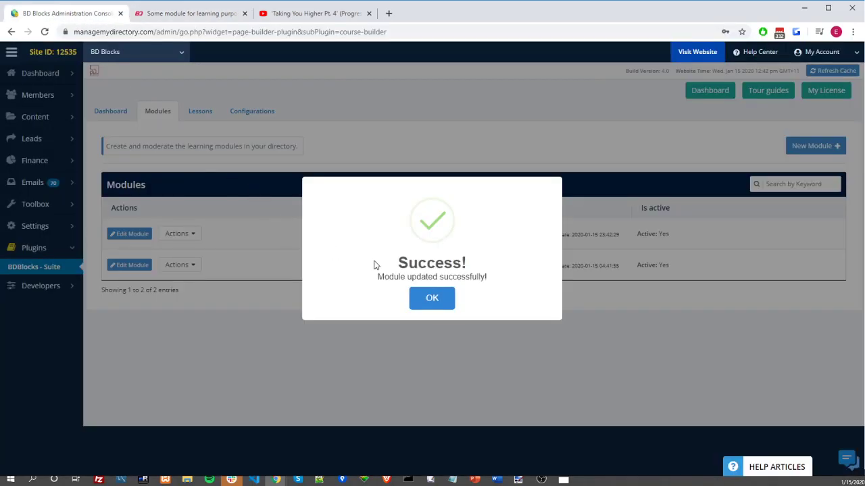
click(431, 298)
click(128, 234)
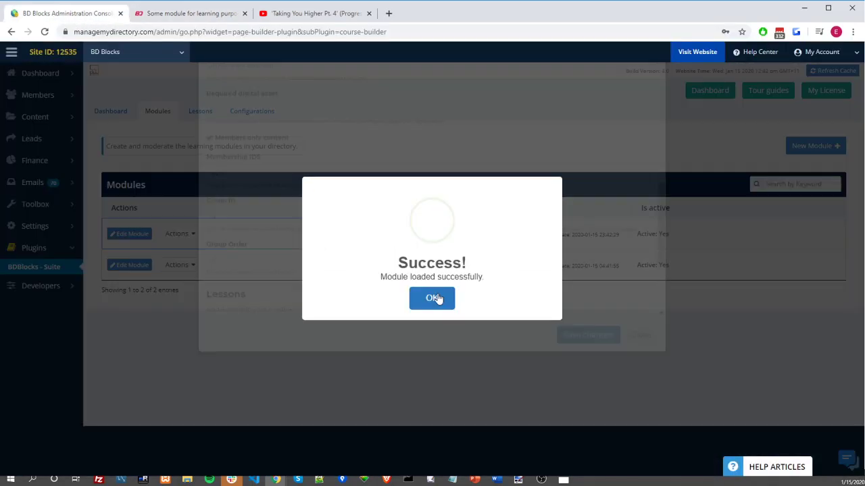
click(438, 298)
scroll(234, 242, up, 2)
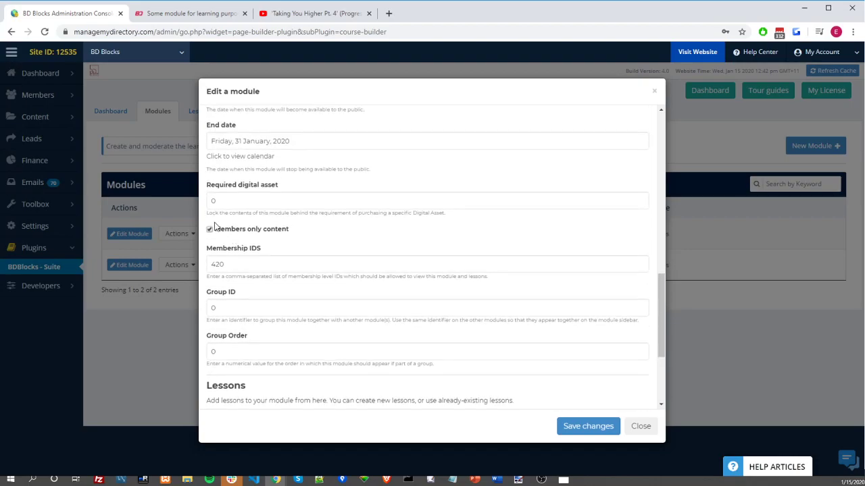
click(584, 425)
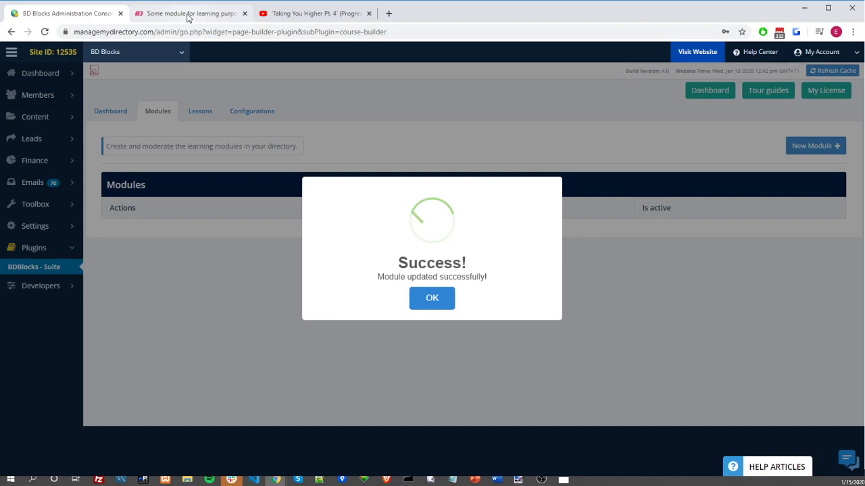
Step: Switch to the website and review the module page's introduction video, description and lesson list without the restriction
click(189, 14)
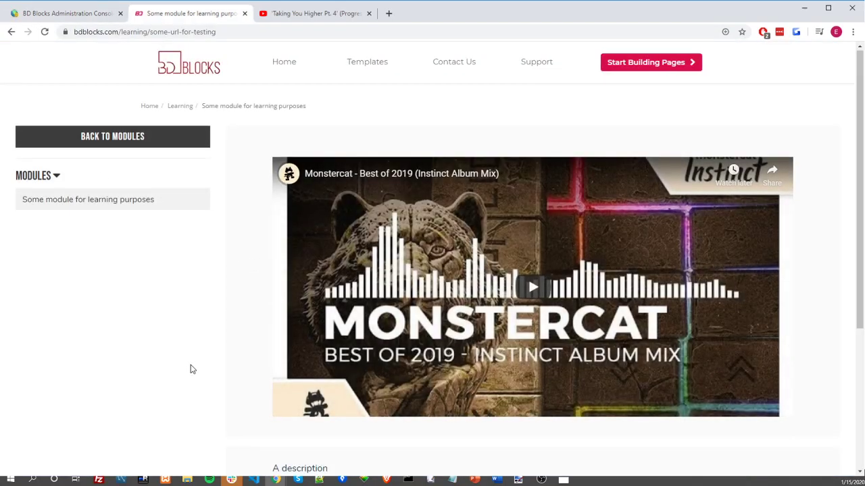
scroll(190, 369, down, 3)
scroll(190, 368, up, 3)
scroll(190, 368, down, 3)
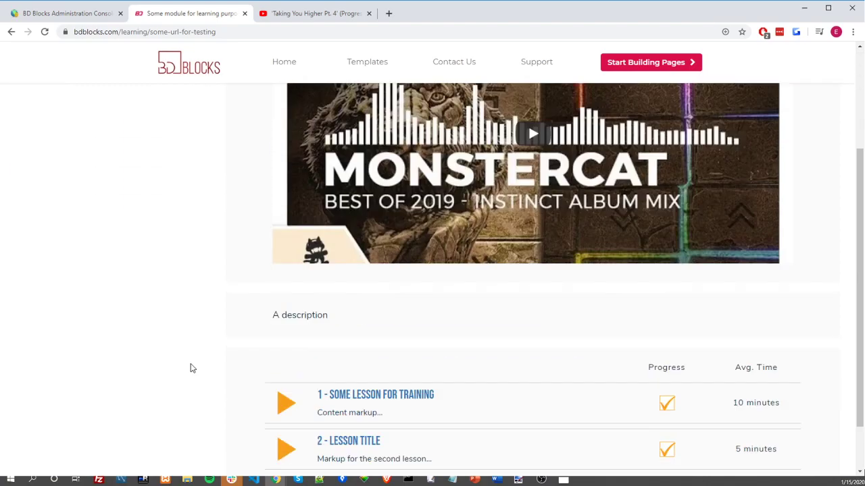
scroll(190, 368, up, 3)
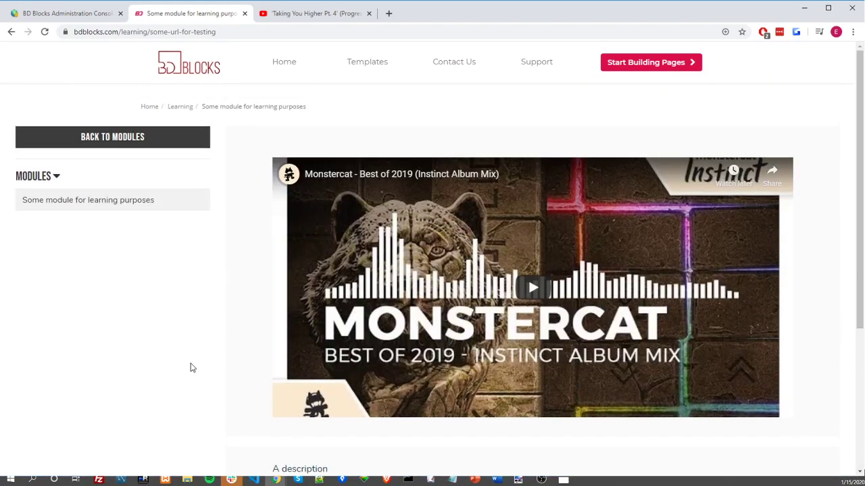